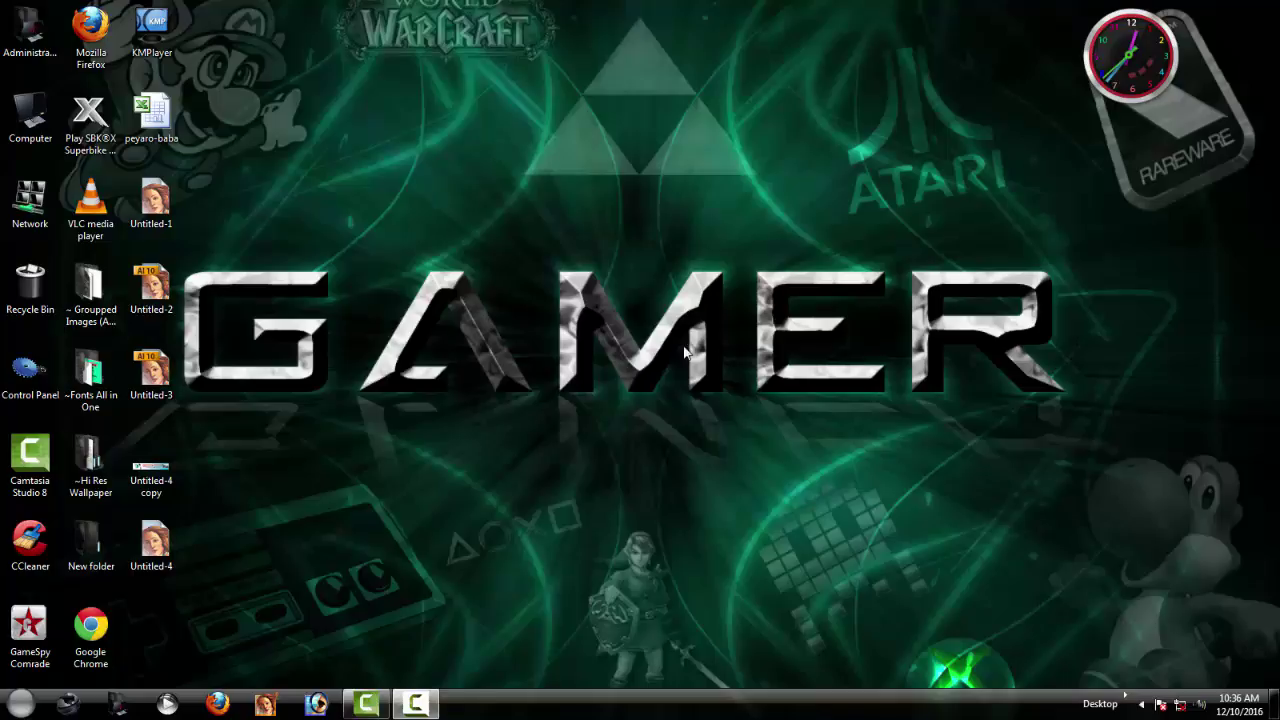
- Refresh the desktop several times
{"action": "right_click", "coordinate": [496, 183]}
{"action": "left_click", "coordinate": [538, 229]}
{"action": "right_click", "coordinate": [454, 155]}
{"action": "left_click", "coordinate": [480, 200]}
{"action": "right_click", "coordinate": [402, 100]}
{"action": "left_click", "coordinate": [415, 142]}
{"action": "right_click", "coordinate": [386, 98]}
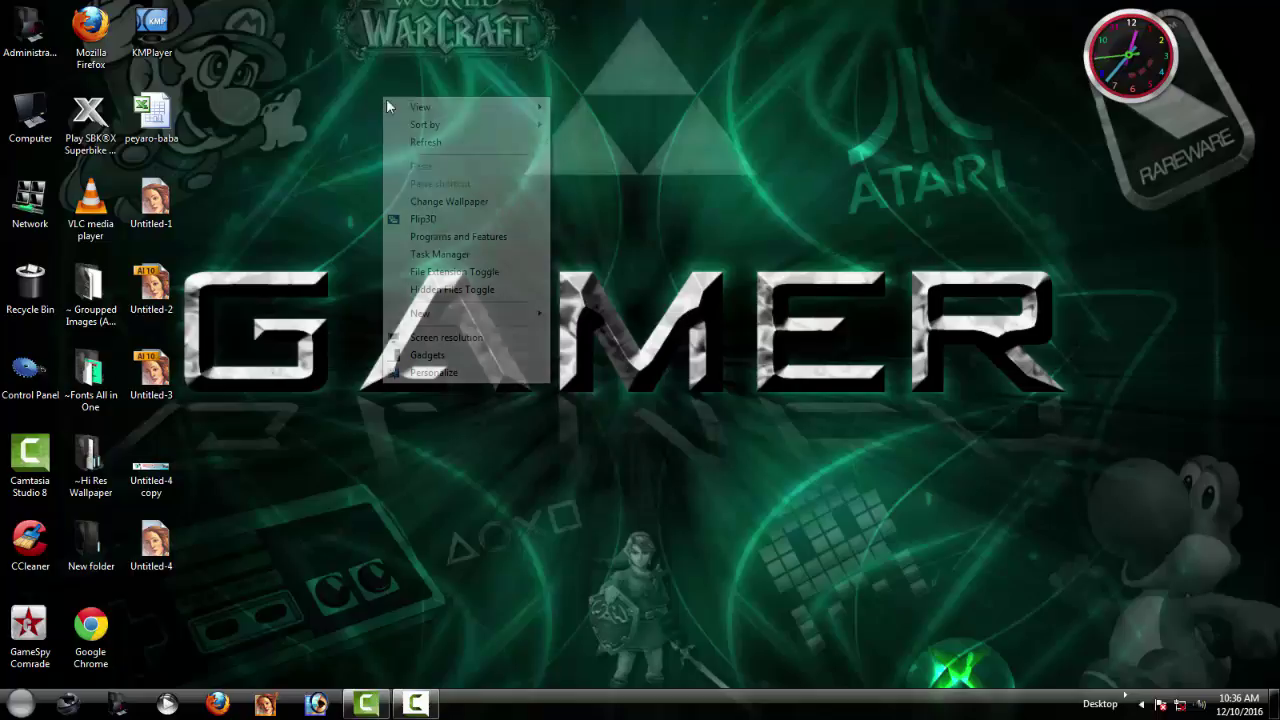
{"action": "left_click", "coordinate": [420, 142]}
{"action": "right_click", "coordinate": [354, 87]}
{"action": "left_click", "coordinate": [397, 134]}
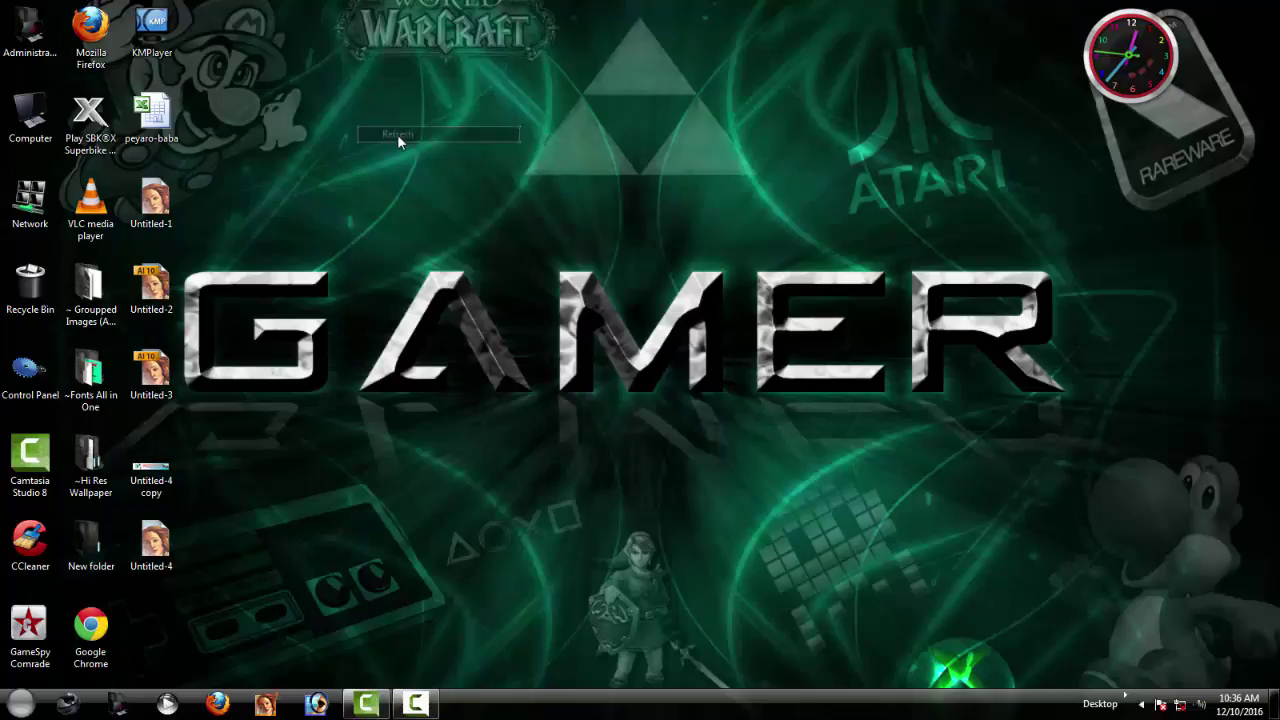
- Open the Run dialog from the Accessories programs and execute the command "tree"
{"action": "left_click", "coordinate": [20, 706]}
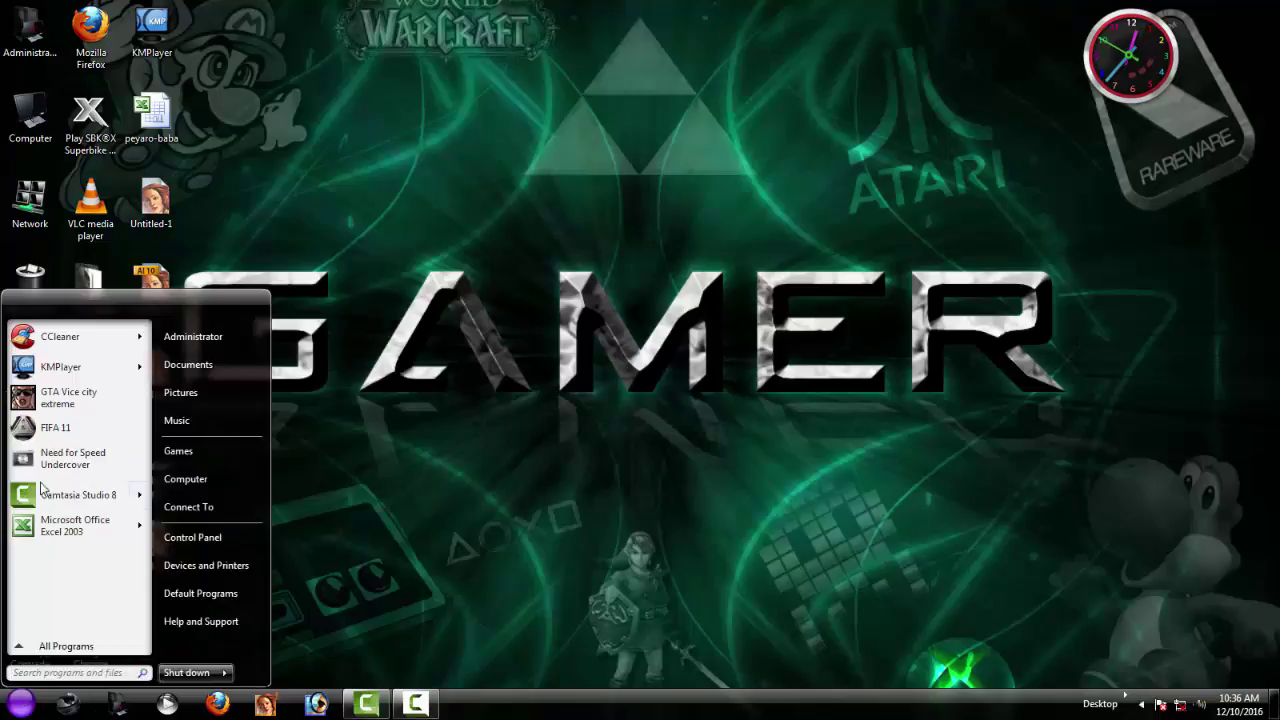
{"action": "left_click", "coordinate": [63, 647]}
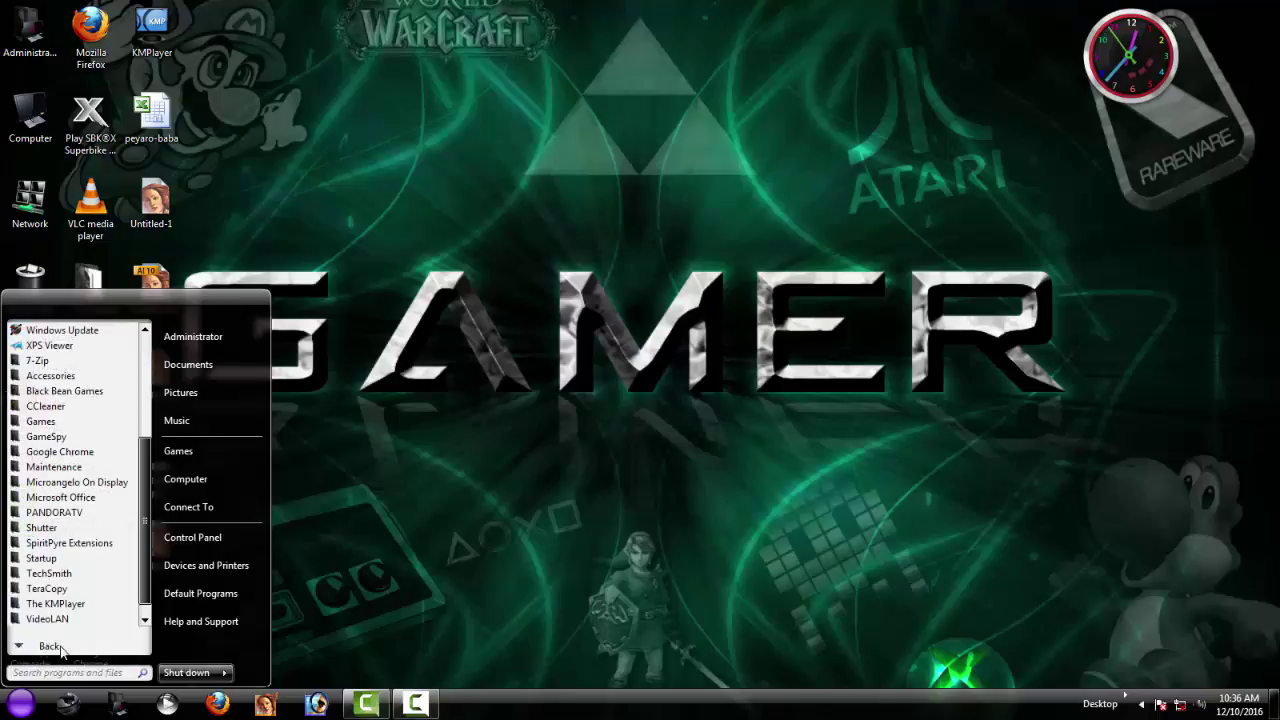
{"action": "left_click", "coordinate": [42, 382]}
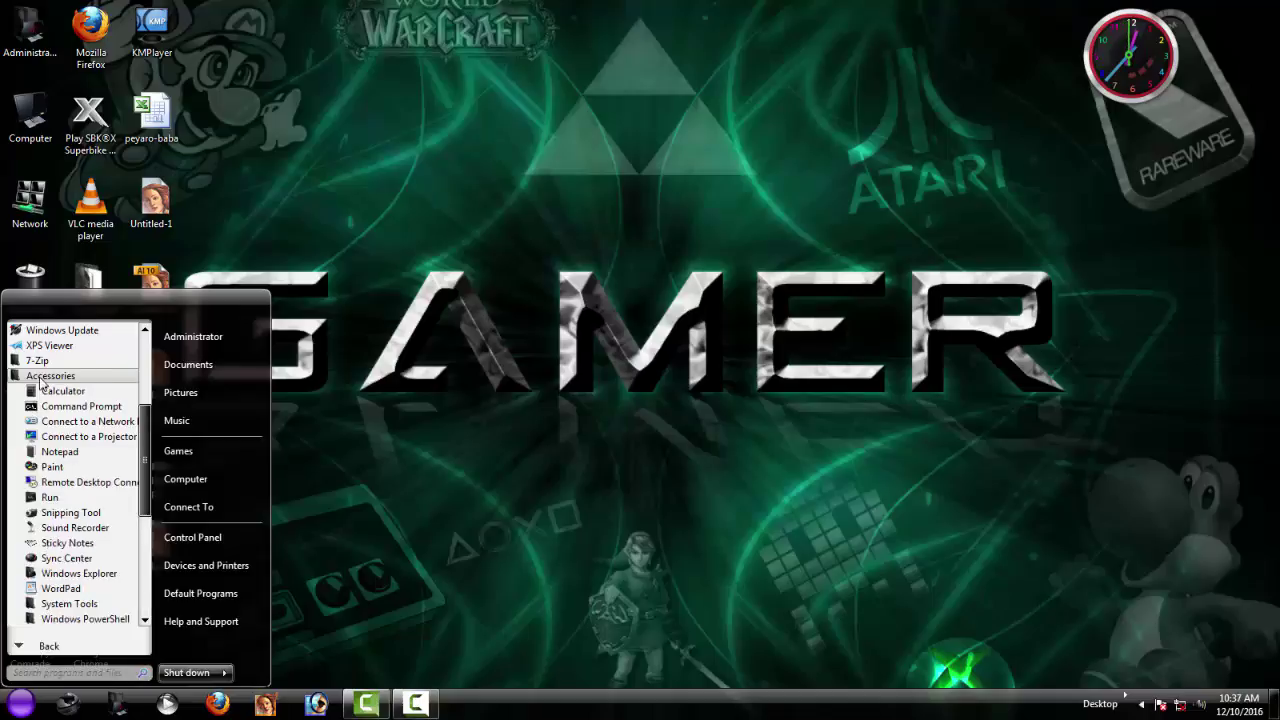
{"action": "left_click", "coordinate": [48, 498]}
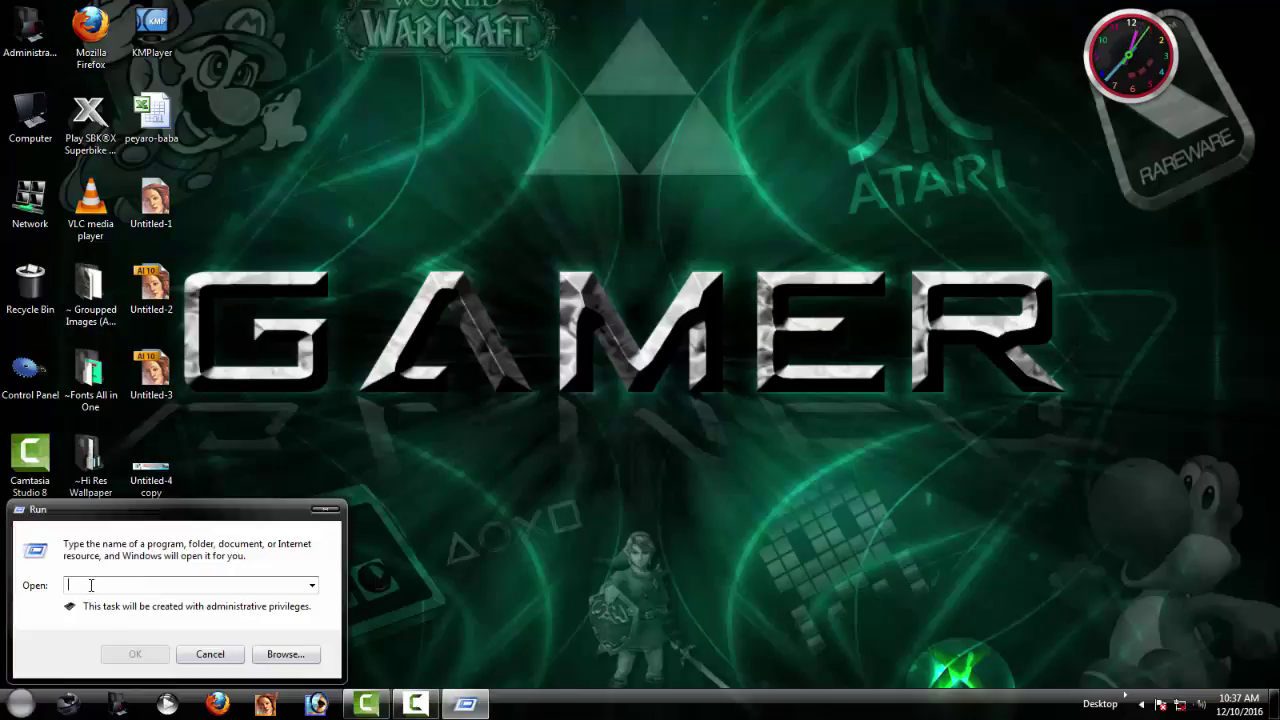
{"action": "type", "text": "tree"}
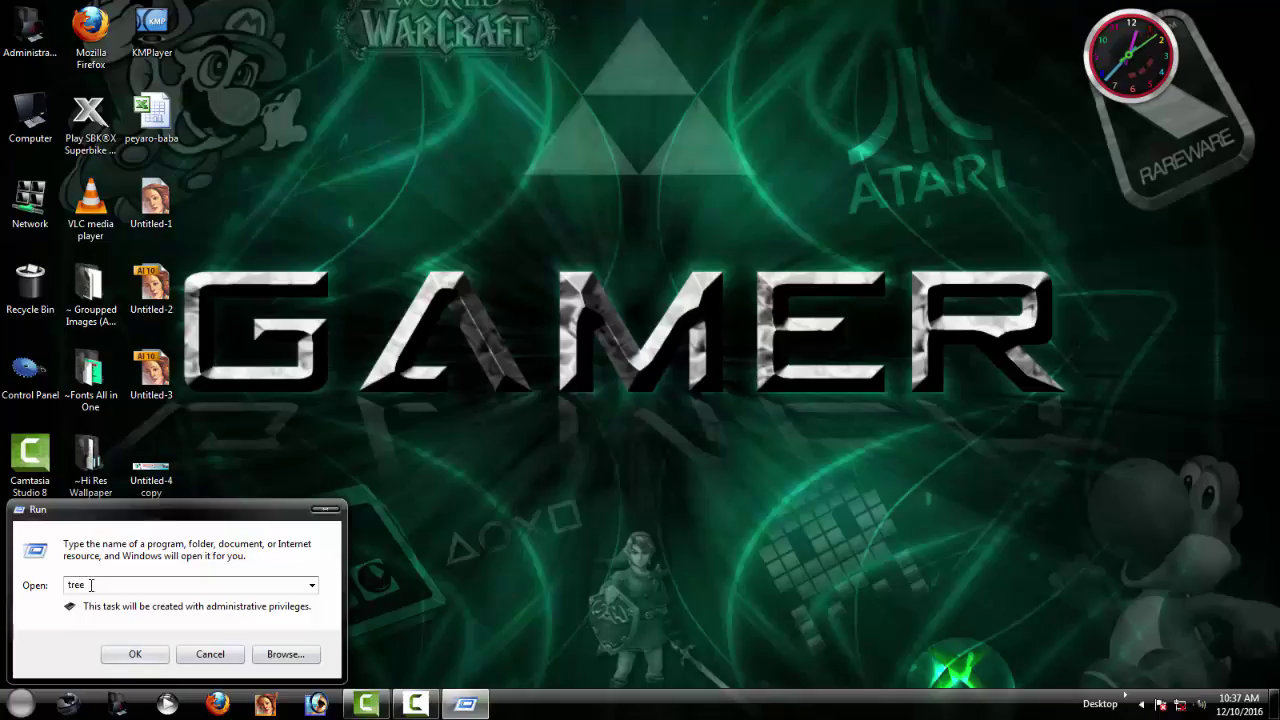
{"action": "key", "text": "Return"}
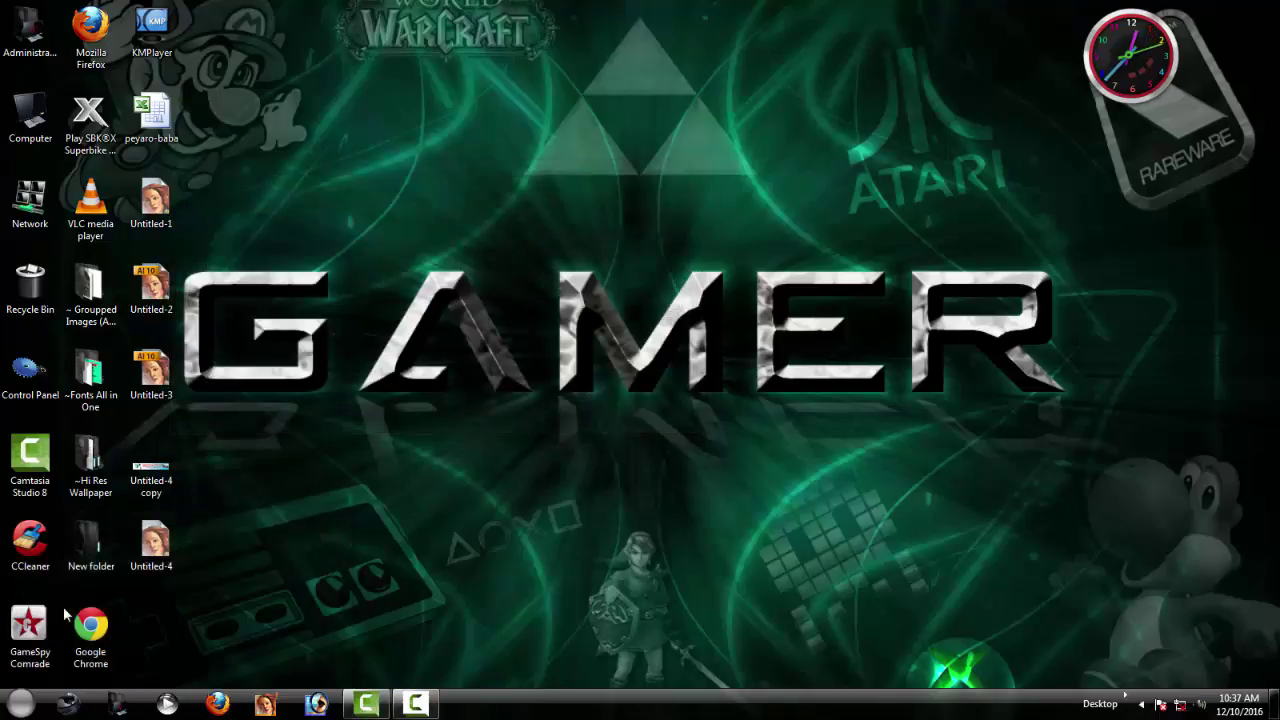
- Open the Recent folder by executing "recent" in the Run dialog
{"action": "left_click", "coordinate": [20, 706]}
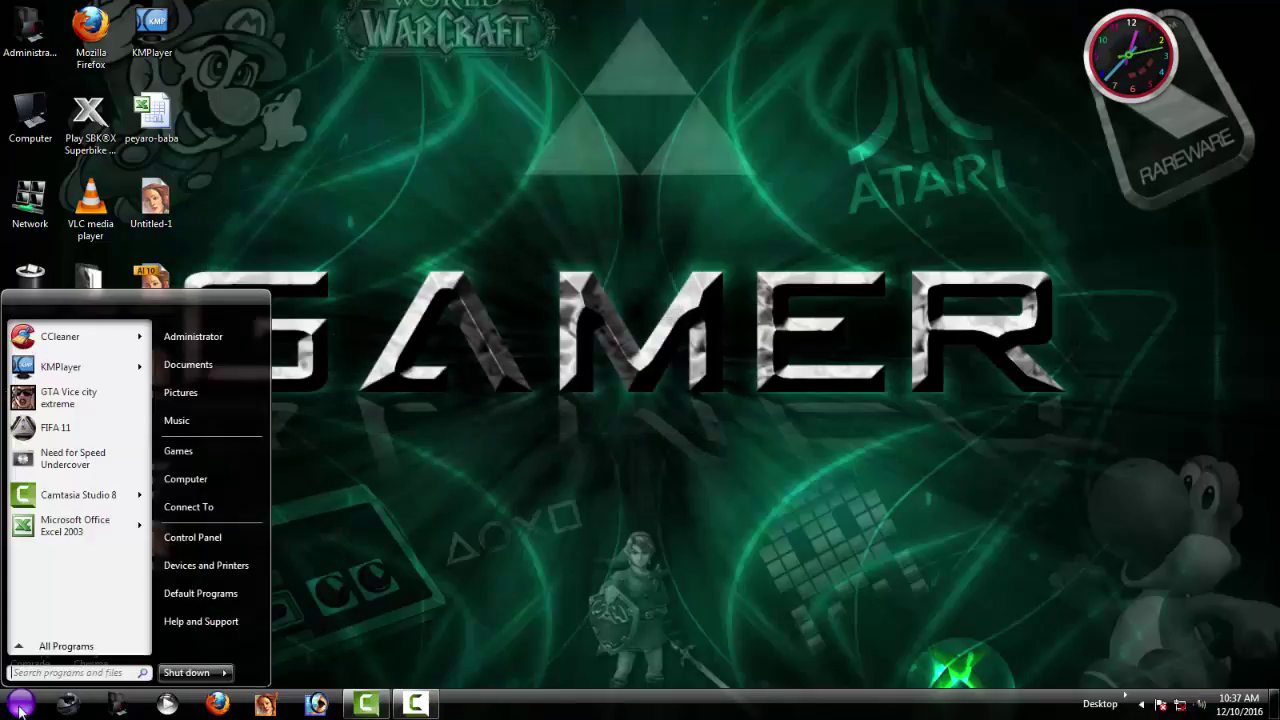
{"action": "left_click", "coordinate": [55, 648]}
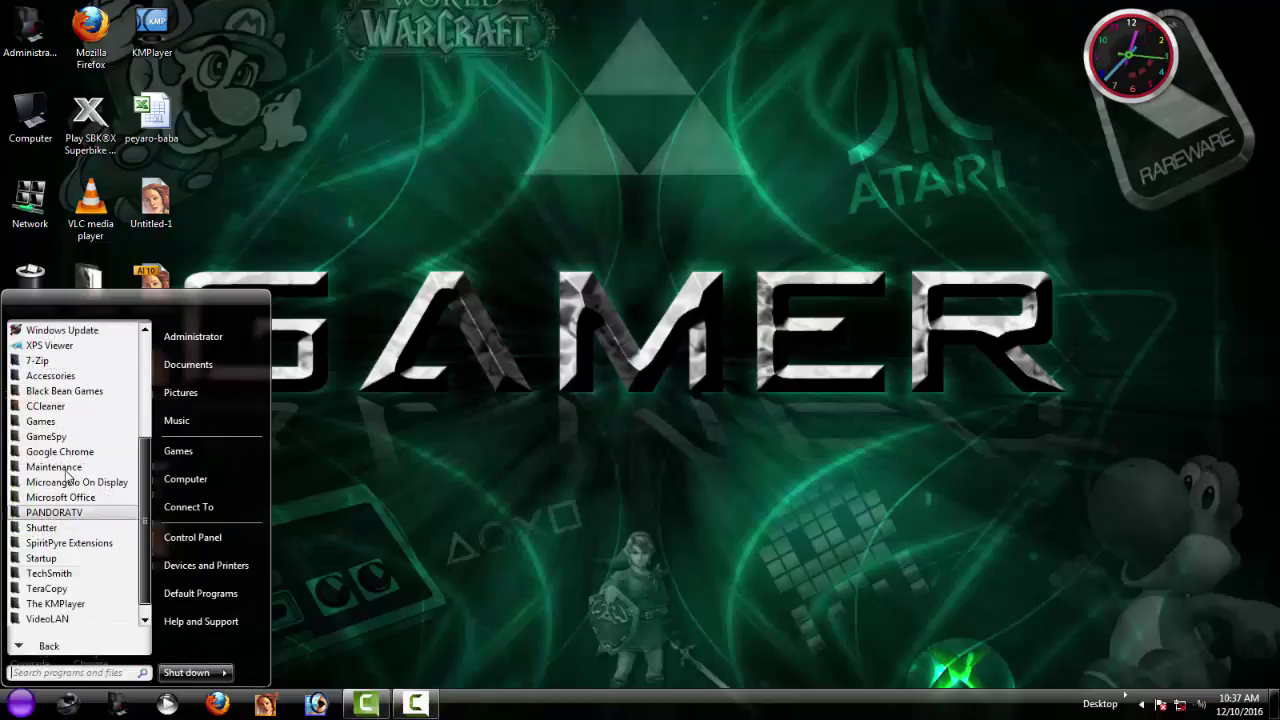
{"action": "left_click", "coordinate": [40, 376]}
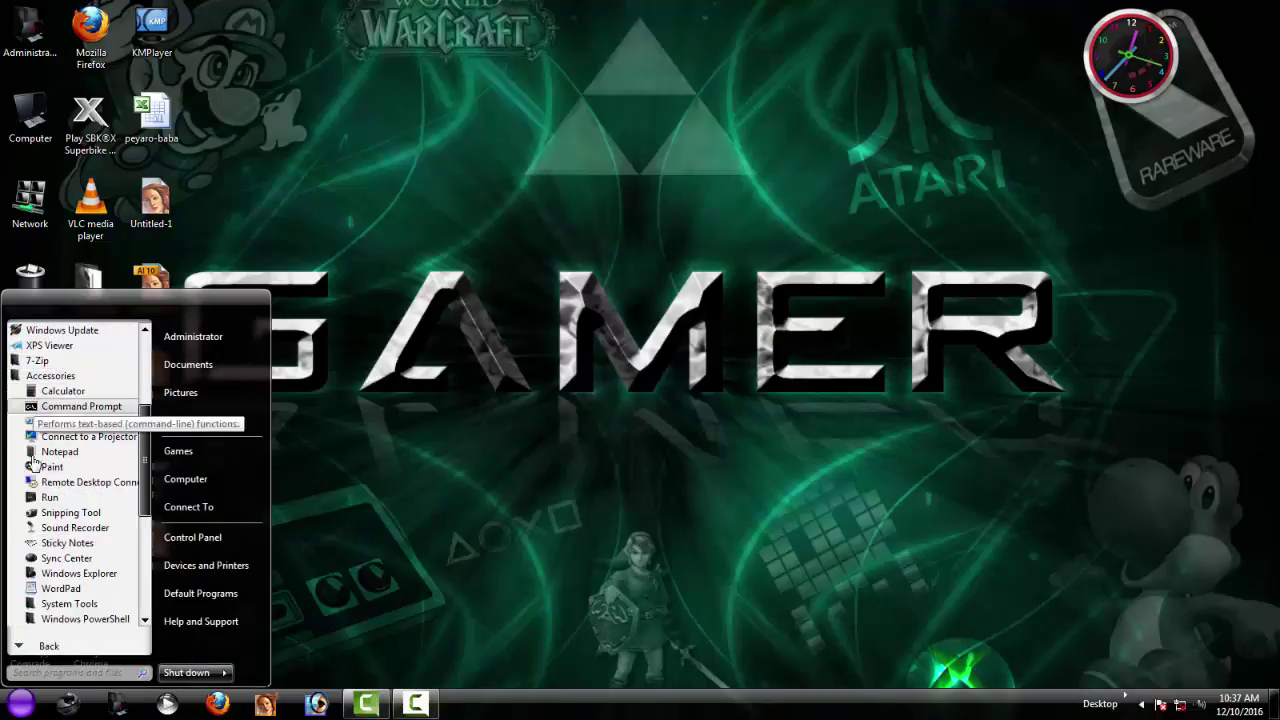
{"action": "left_click", "coordinate": [45, 496]}
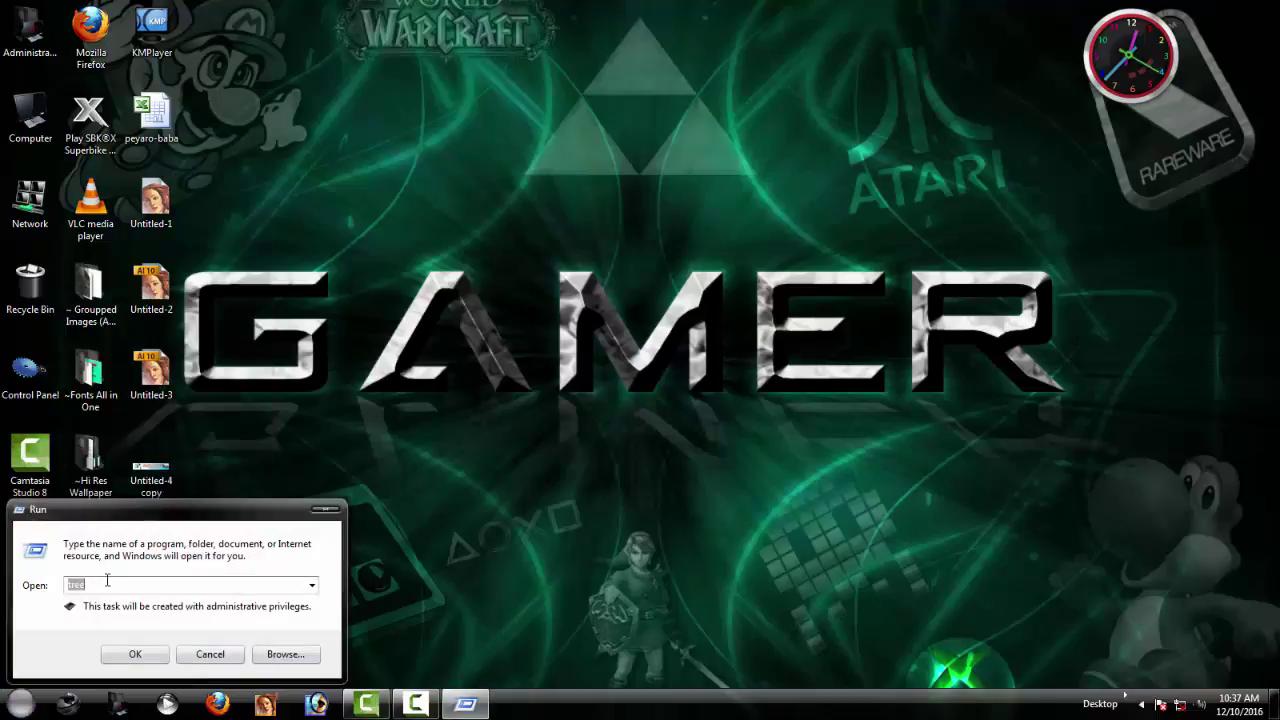
{"action": "type", "text": "r"}
{"action": "key", "text": "Return"}
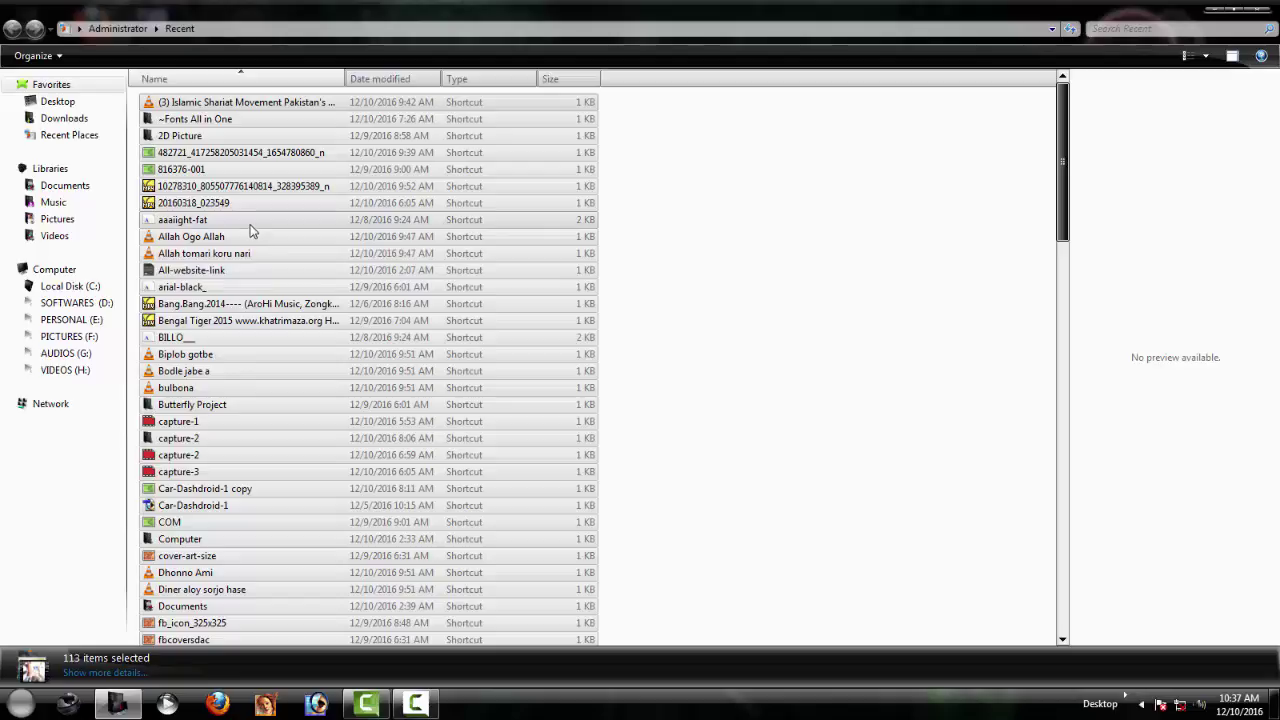
- Delete all the selected shortcuts in the Recent folder and close its window
{"action": "key", "text": "Delete"}
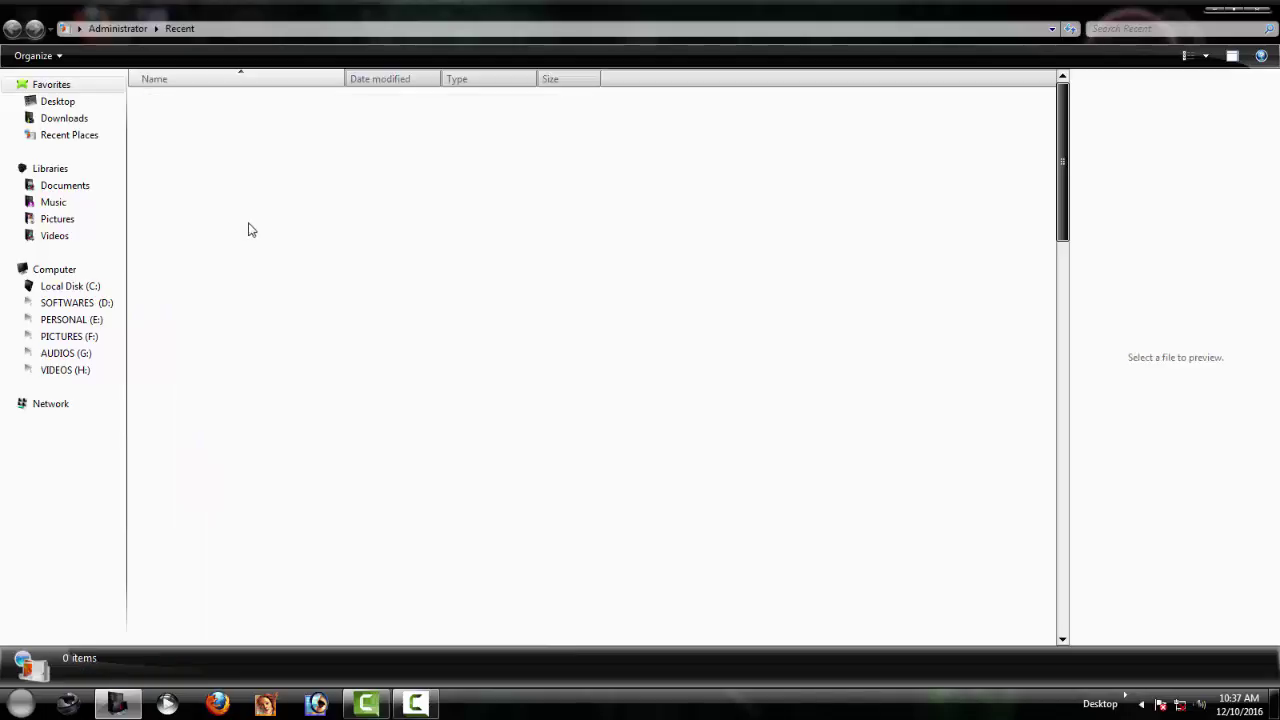
{"action": "right_click", "coordinate": [603, 148]}
{"action": "left_click", "coordinate": [1253, 15]}
{"action": "left_click", "coordinate": [1253, 15]}
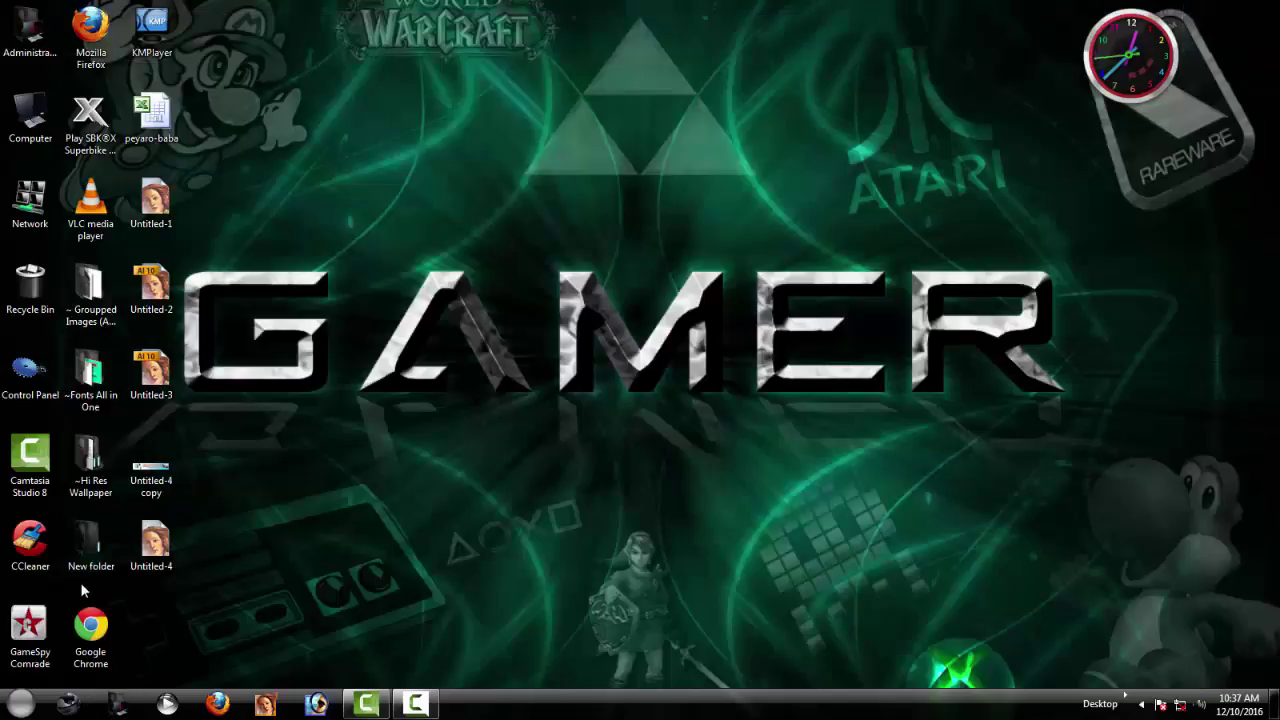
- Copy the Run shortcut from the Accessories programs and paste it onto the desktop
{"action": "left_click", "coordinate": [20, 703]}
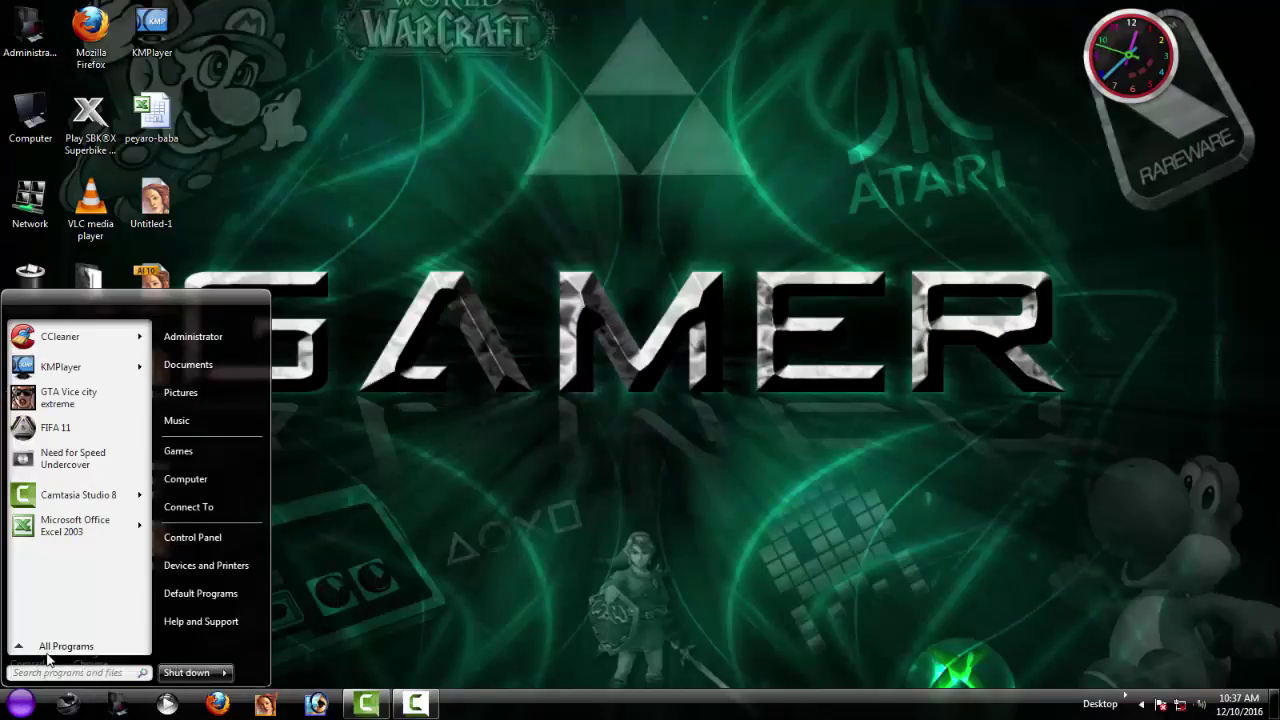
{"action": "left_click", "coordinate": [46, 650]}
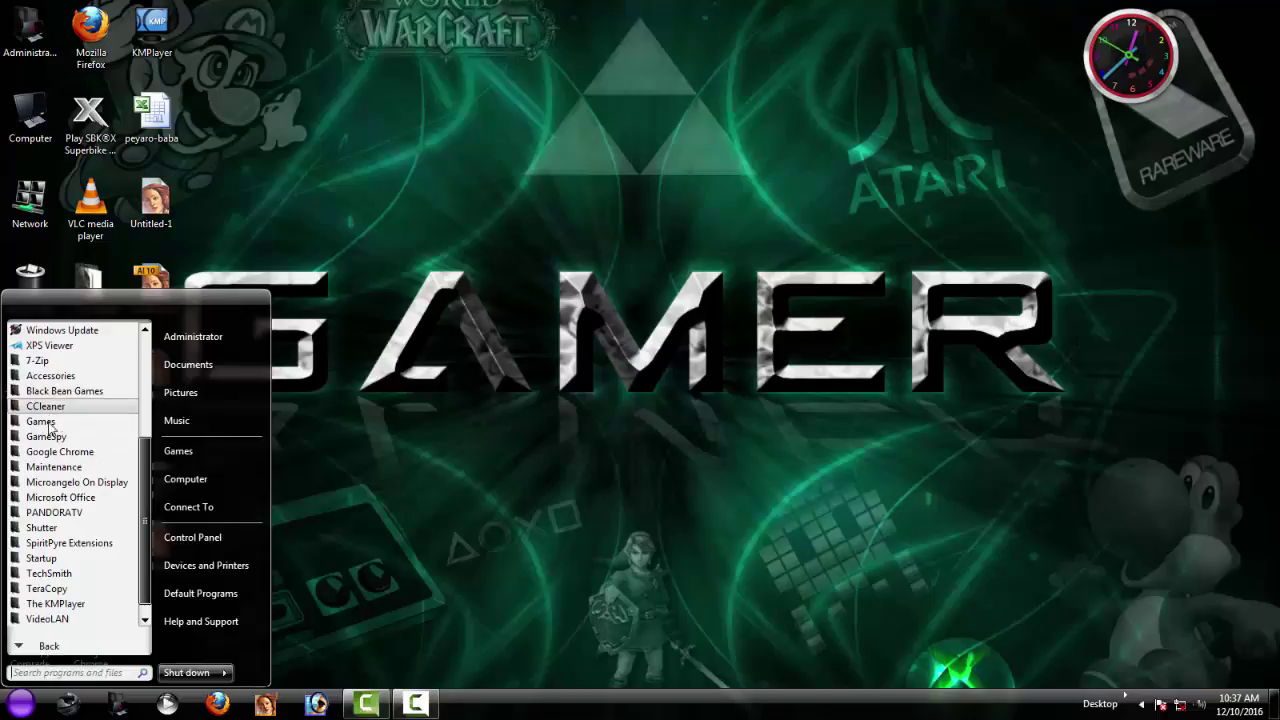
{"action": "left_click", "coordinate": [48, 376]}
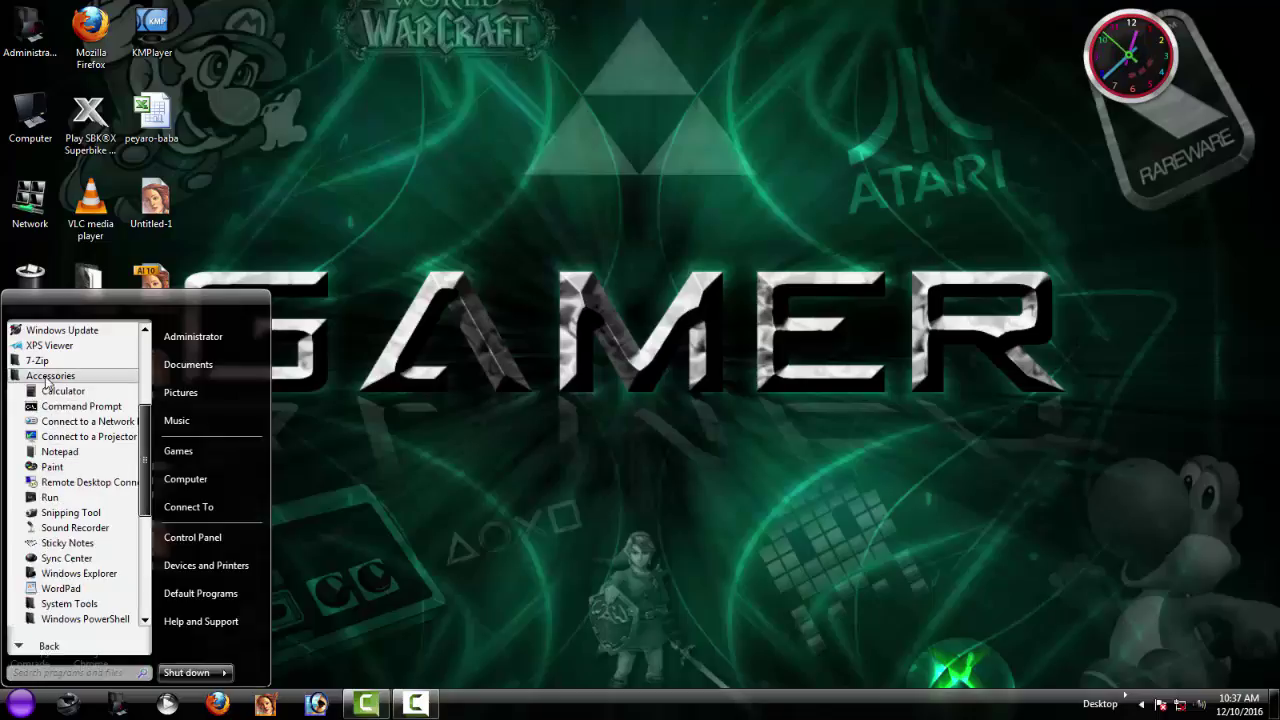
{"action": "right_click", "coordinate": [46, 500]}
{"action": "left_click", "coordinate": [95, 420]}
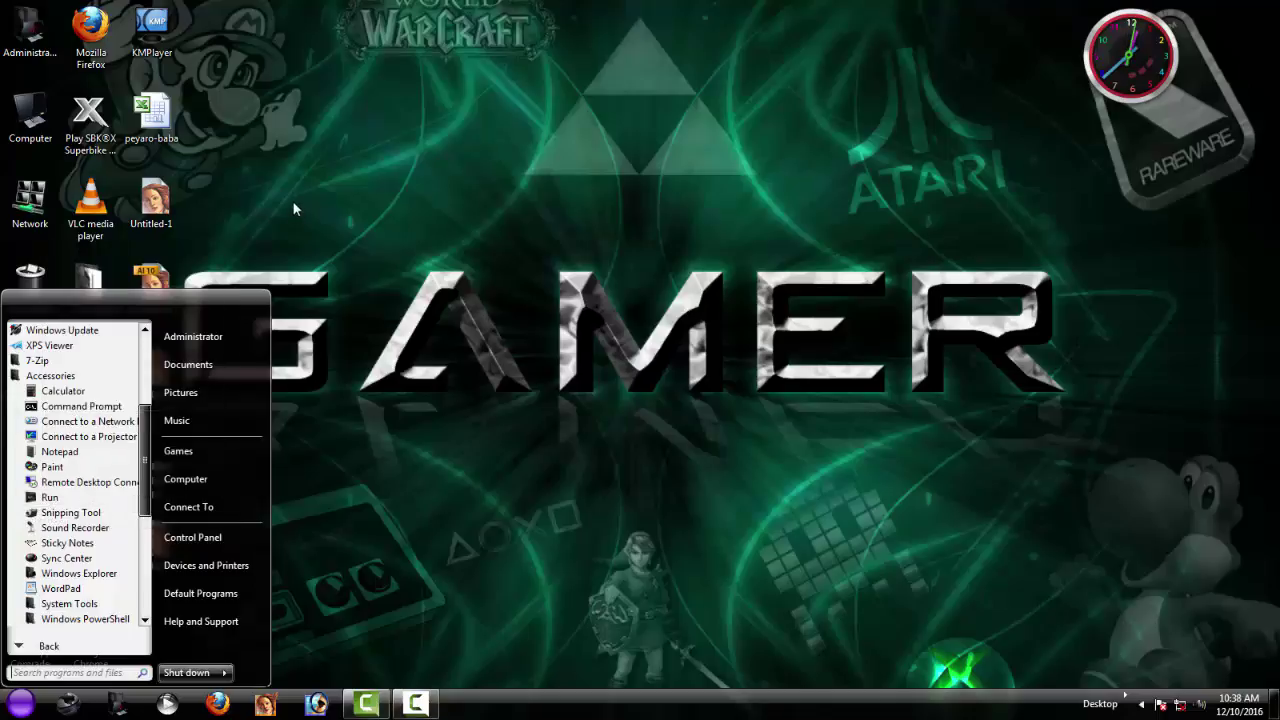
{"action": "left_click", "coordinate": [293, 208]}
{"action": "right_click", "coordinate": [218, 412]}
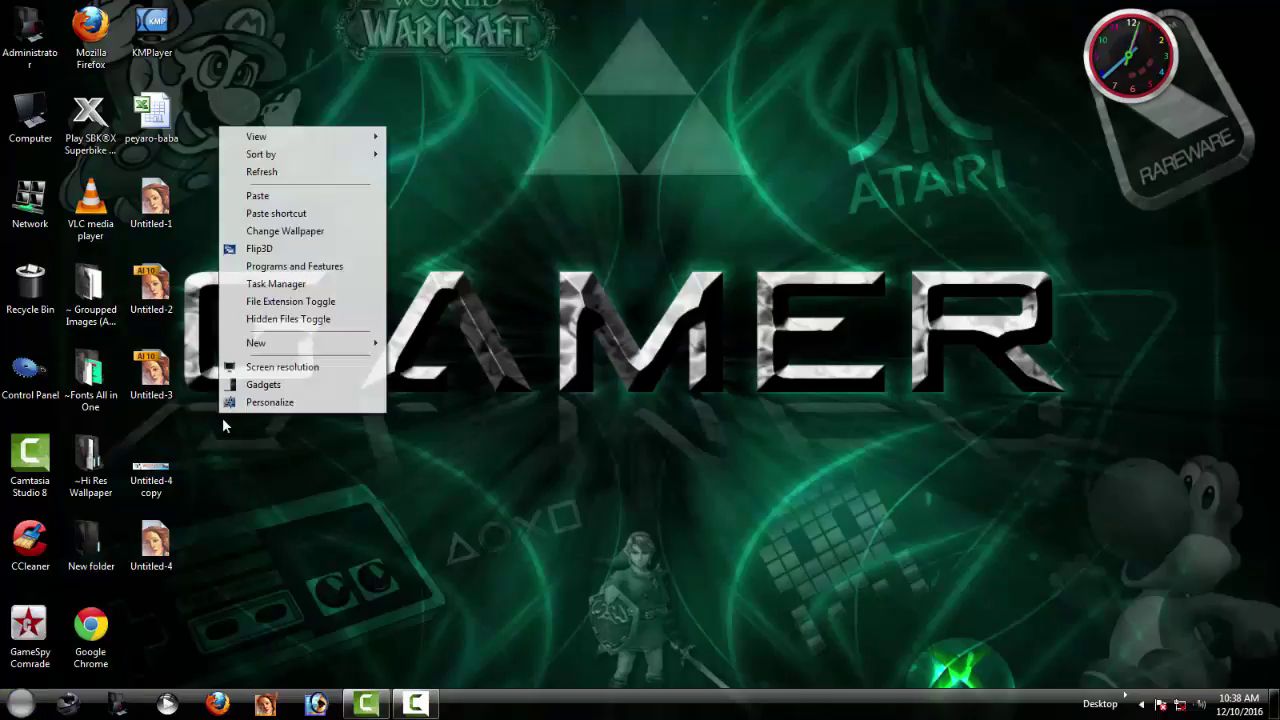
{"action": "left_click", "coordinate": [286, 199]}
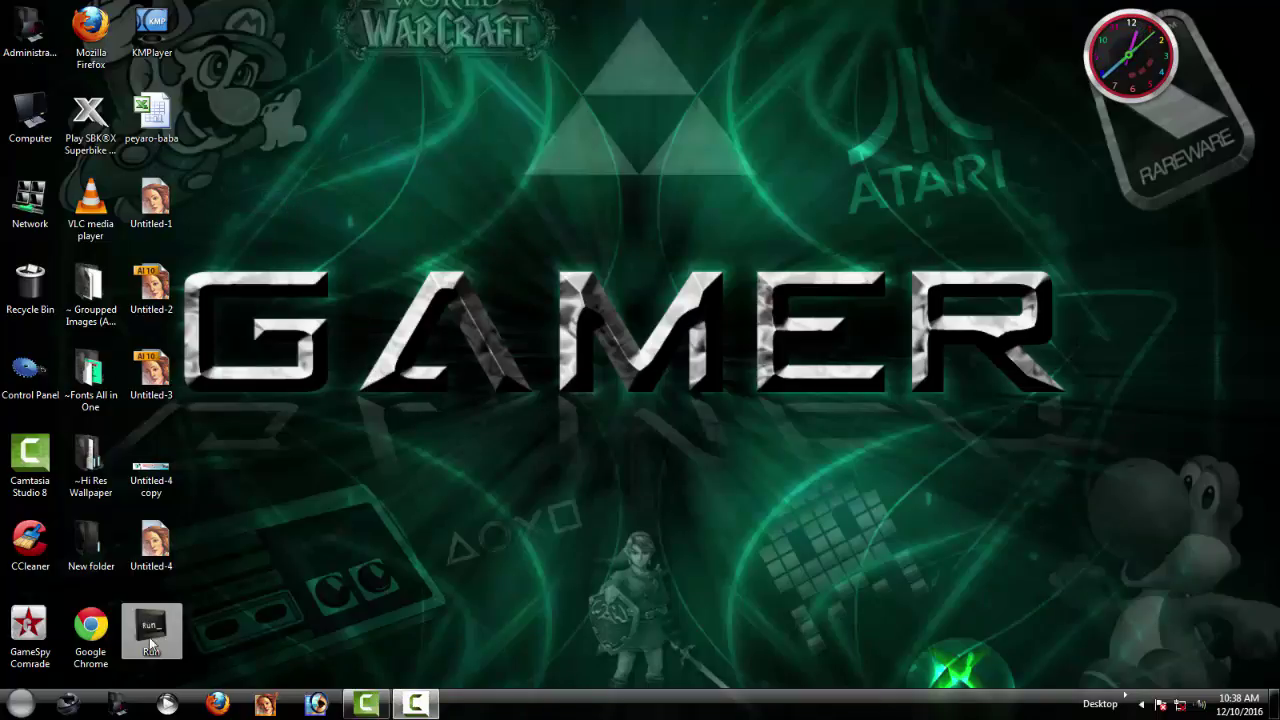
- Launch Run from its desktop shortcut and open the Windows Prefetch folder with the command "prefetch"
{"action": "double_click", "coordinate": [155, 640]}
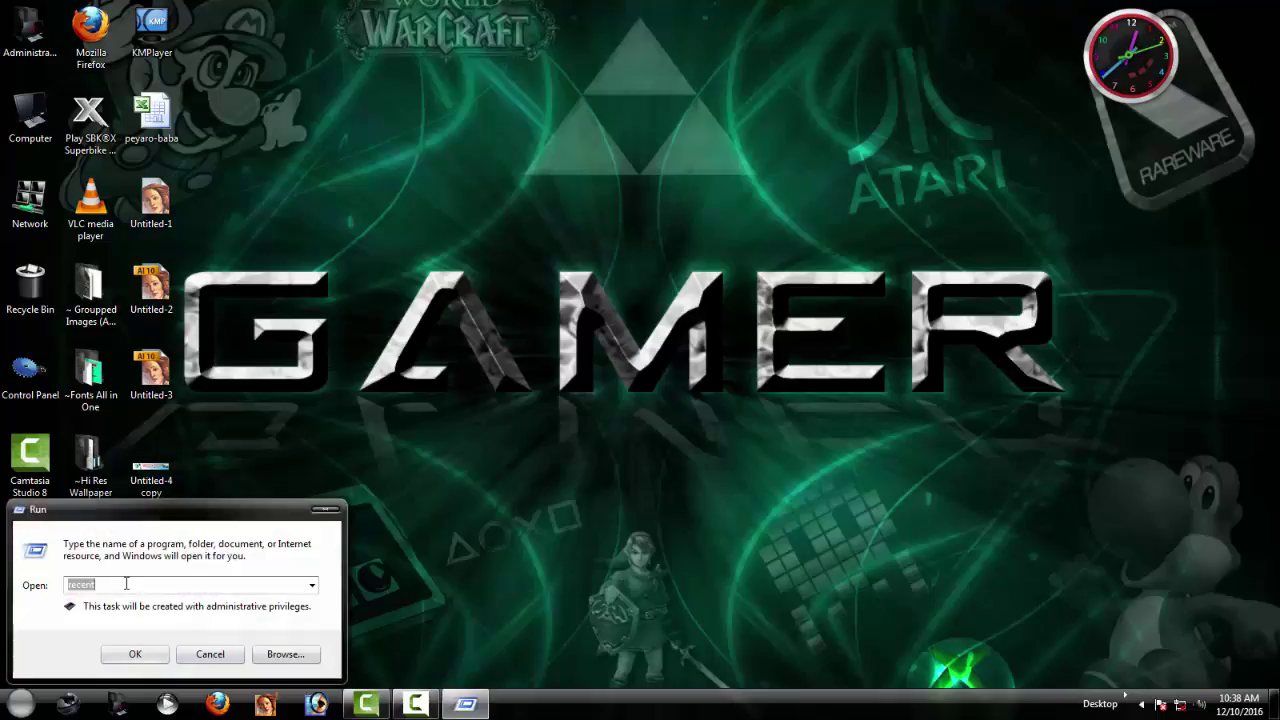
{"action": "type", "text": "prefetch"}
{"action": "key", "text": "Return"}
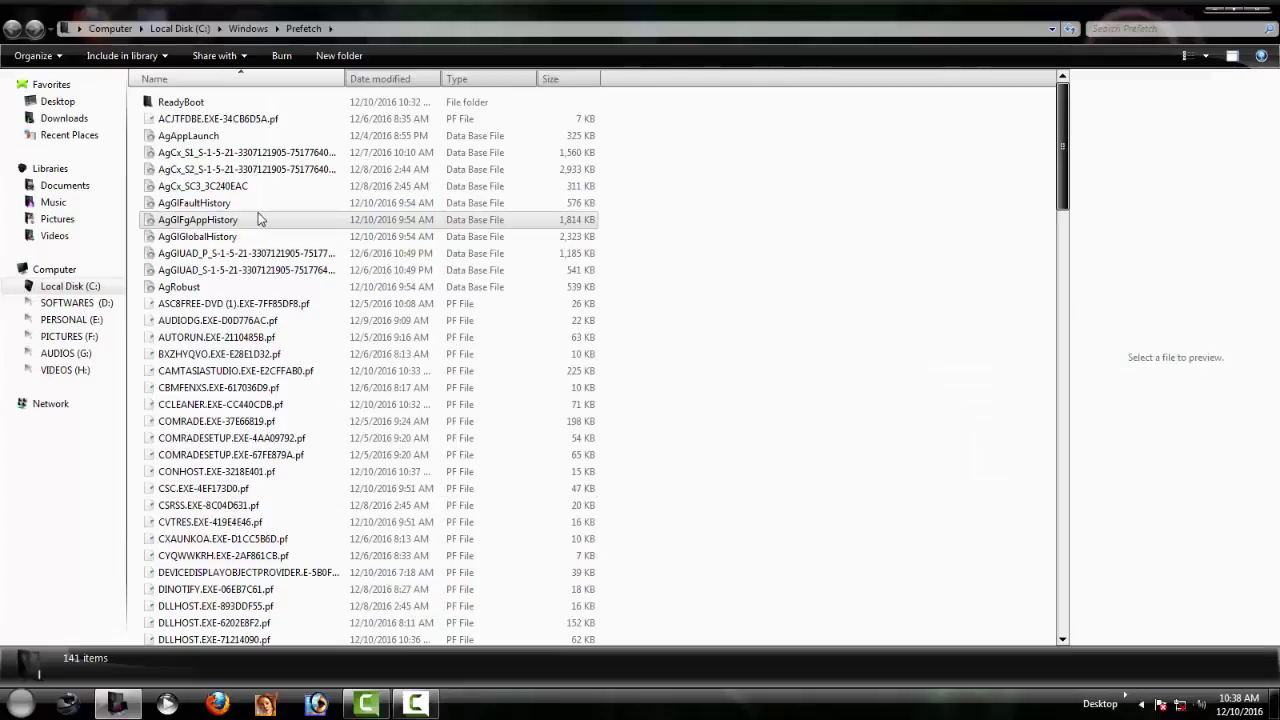
- Move all items in the Prefetch folder to the Recycle Bin and close the folder window
{"action": "key", "text": "ctrl+a"}
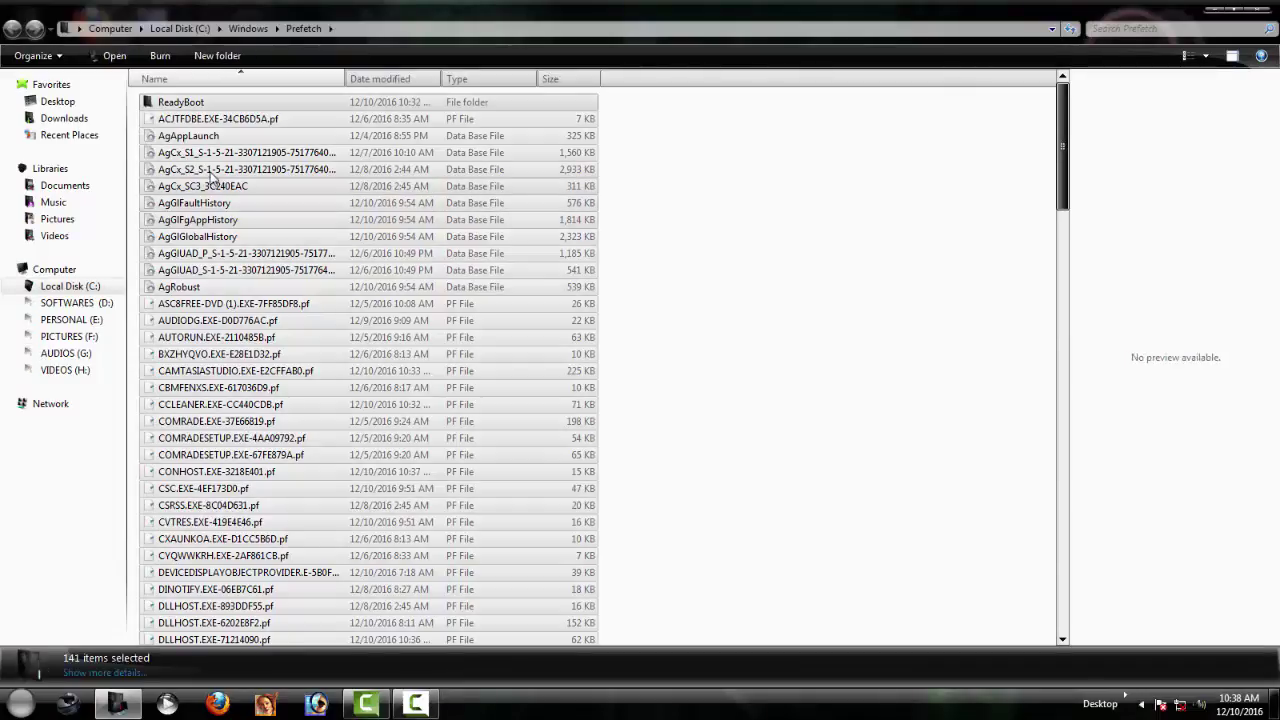
{"action": "right_click", "coordinate": [201, 163]}
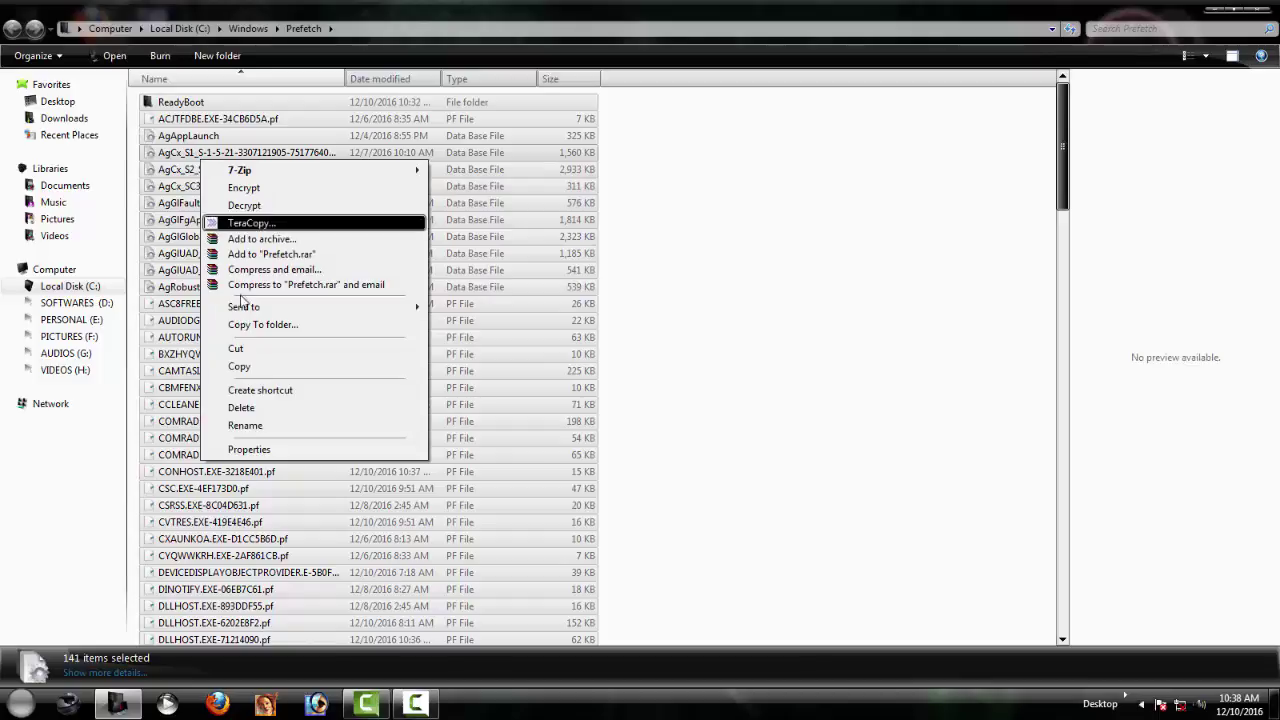
{"action": "left_click", "coordinate": [241, 407]}
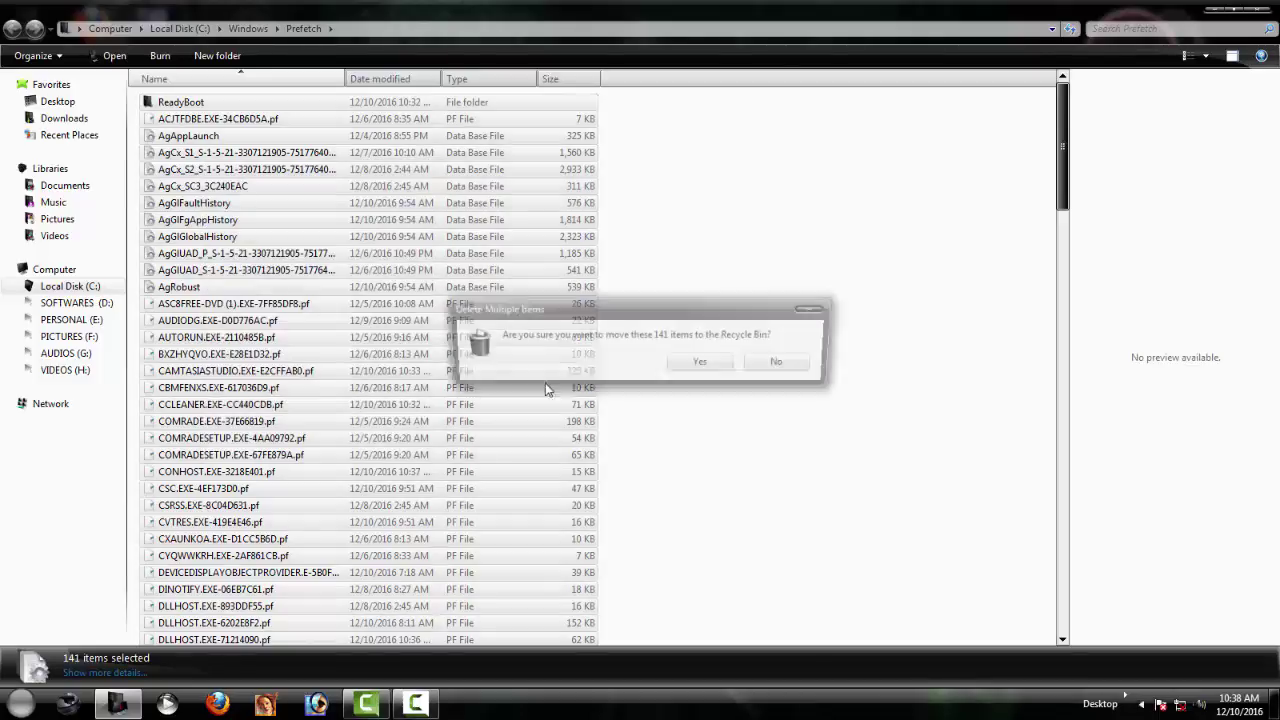
{"action": "left_click", "coordinate": [698, 364]}
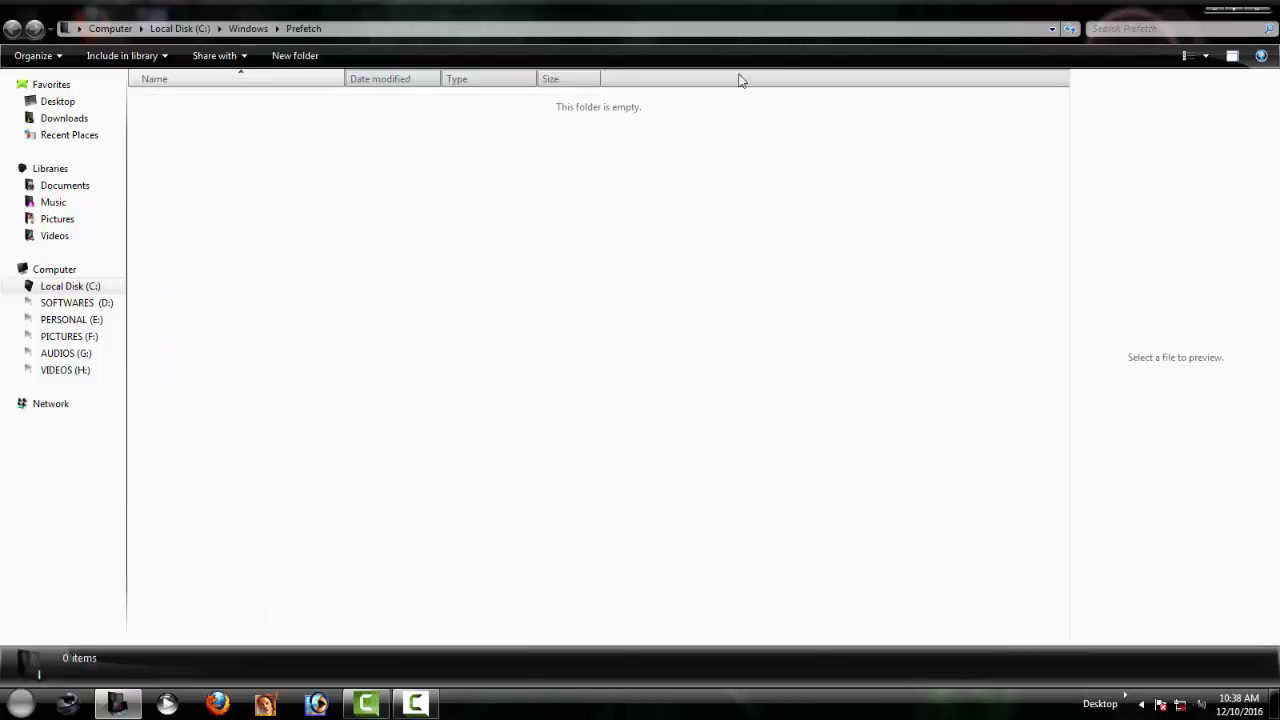
{"action": "left_click", "coordinate": [1262, 7]}
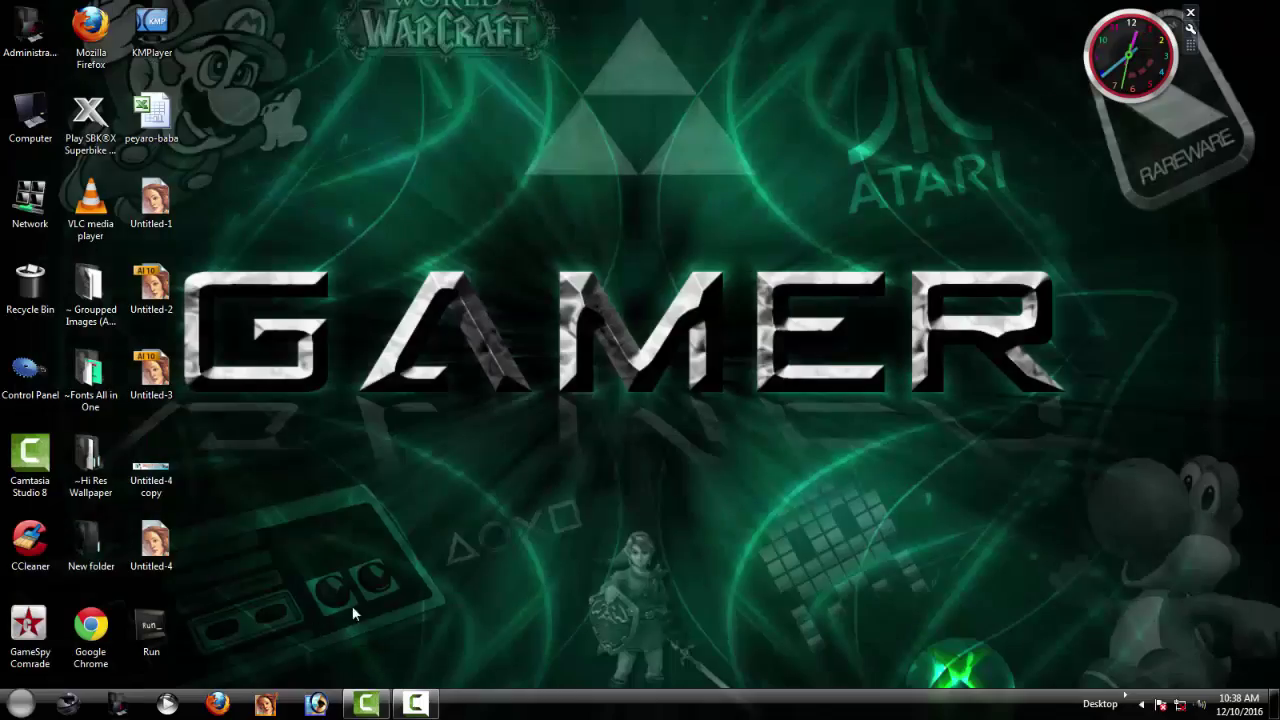
- Launch Run from its desktop shortcut and open the Windows Temp folder with the command "temp"
{"action": "double_click", "coordinate": [155, 638]}
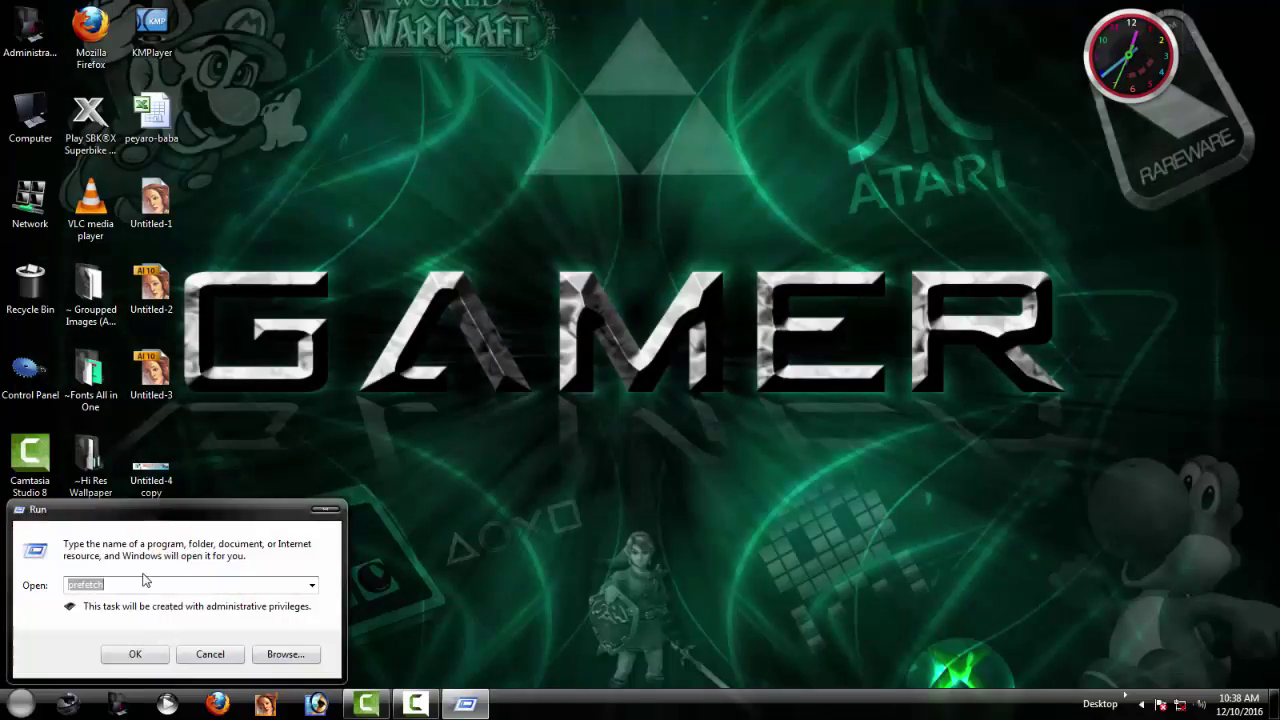
{"action": "type", "text": "temp"}
{"action": "key", "text": "Return"}
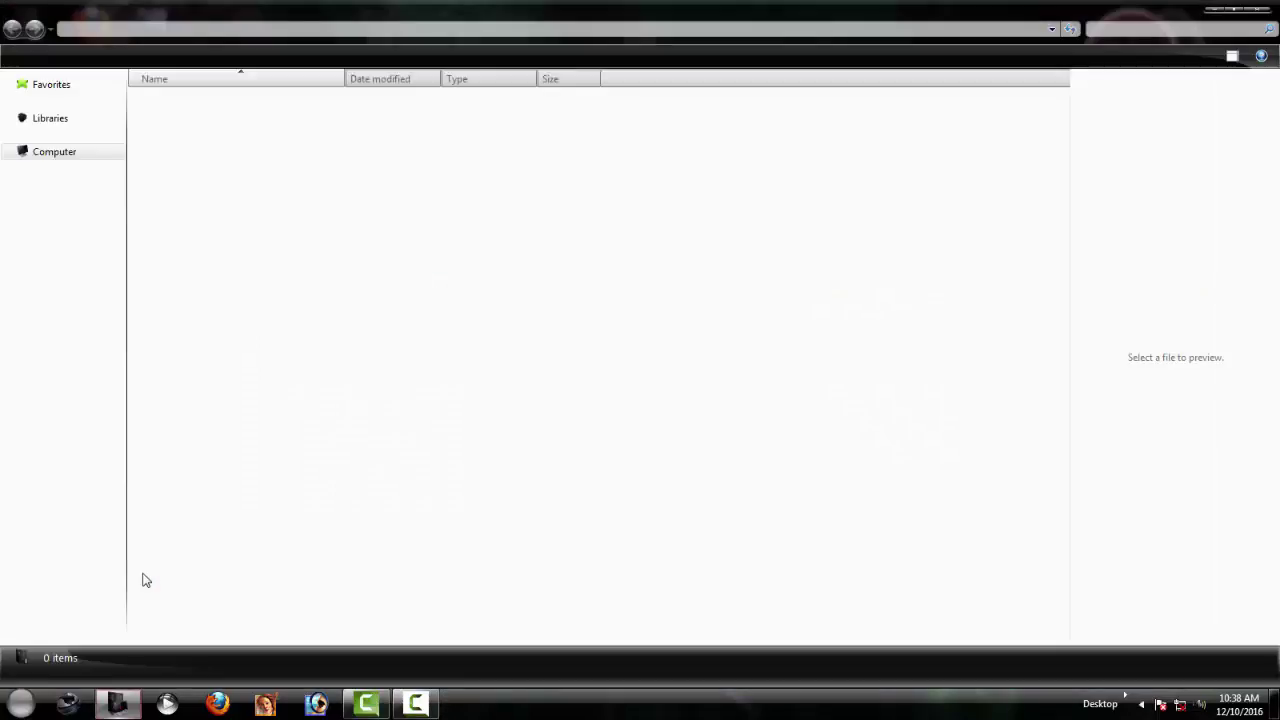
- Delete all items in the Windows Temp folder and close the folder window
{"action": "key", "text": "ctrl+a"}
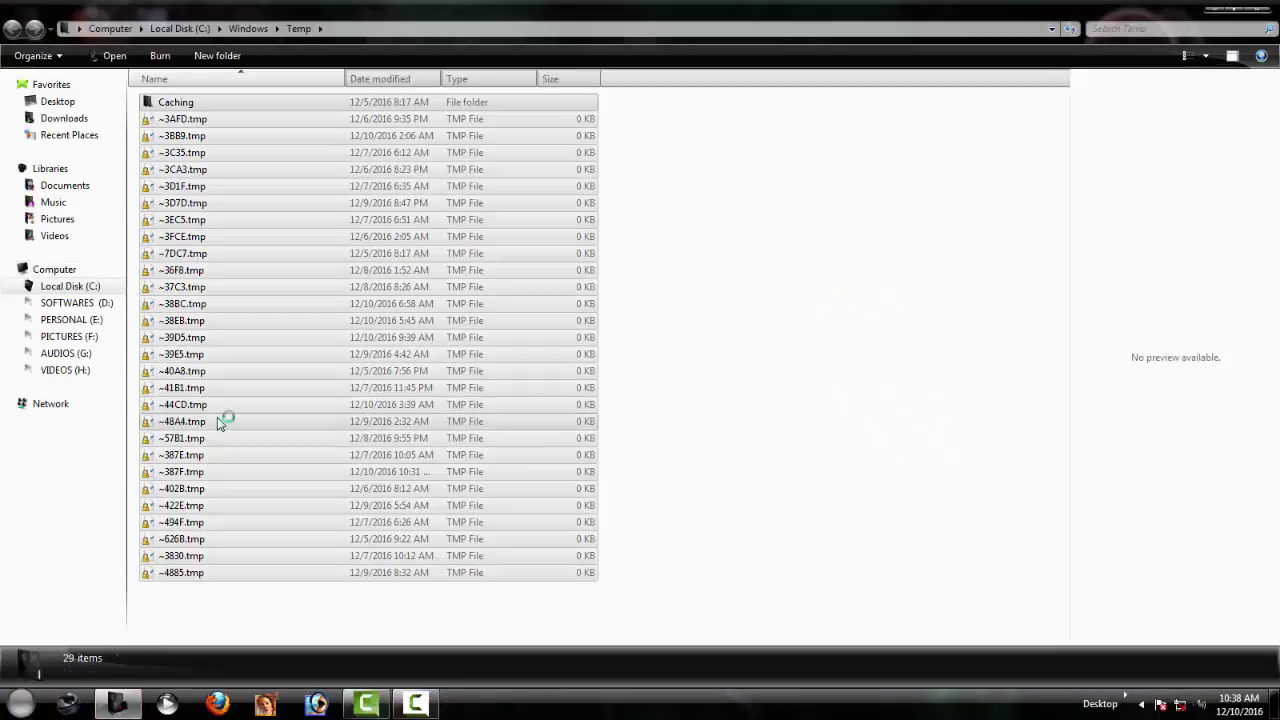
{"action": "key", "text": "Delete"}
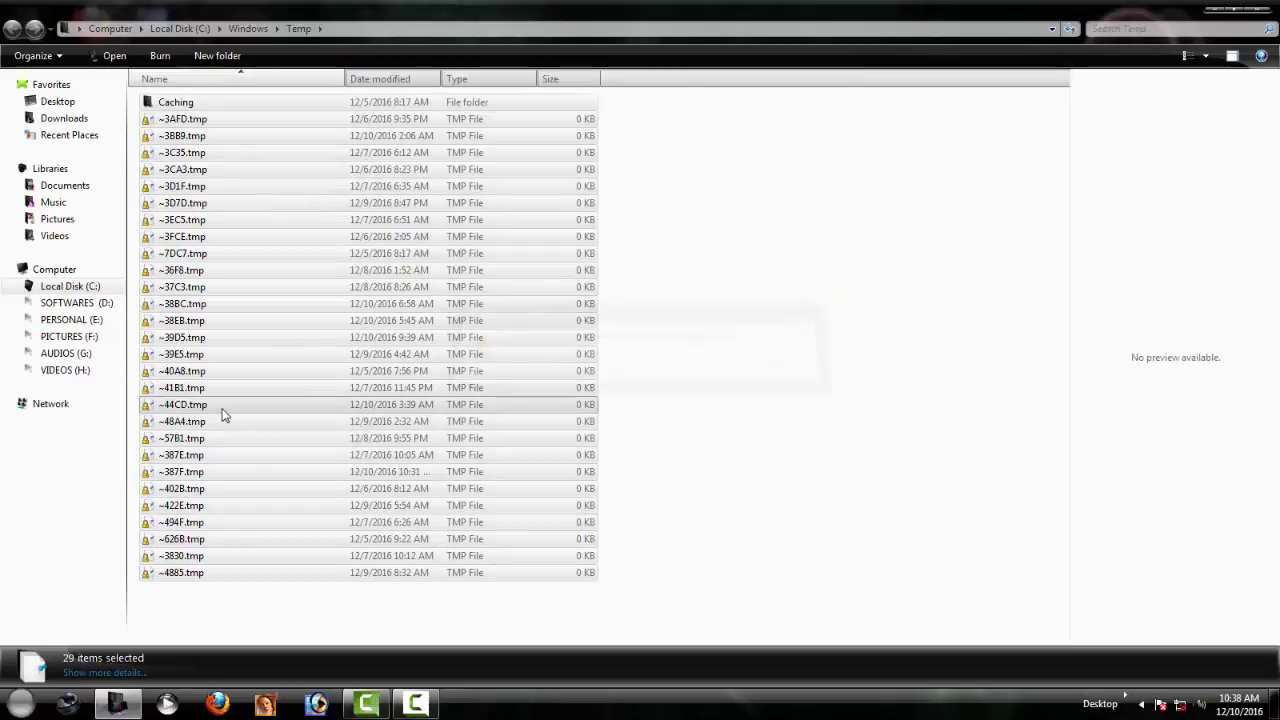
{"action": "left_click", "coordinate": [1243, 8]}
- Open the current user's AppData\Local\Temp folder through the Run dialog
{"action": "key", "text": "super+r"}
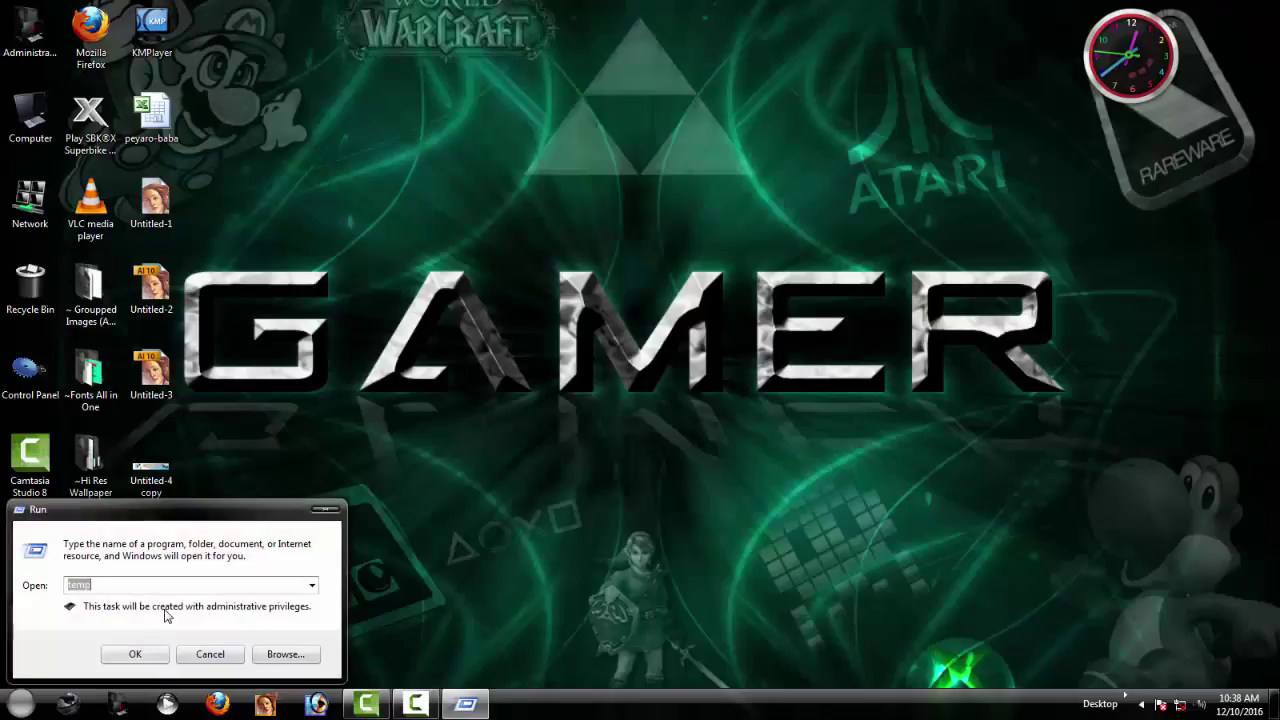
{"action": "type", "text": "%"}
{"action": "key", "text": "Return"}
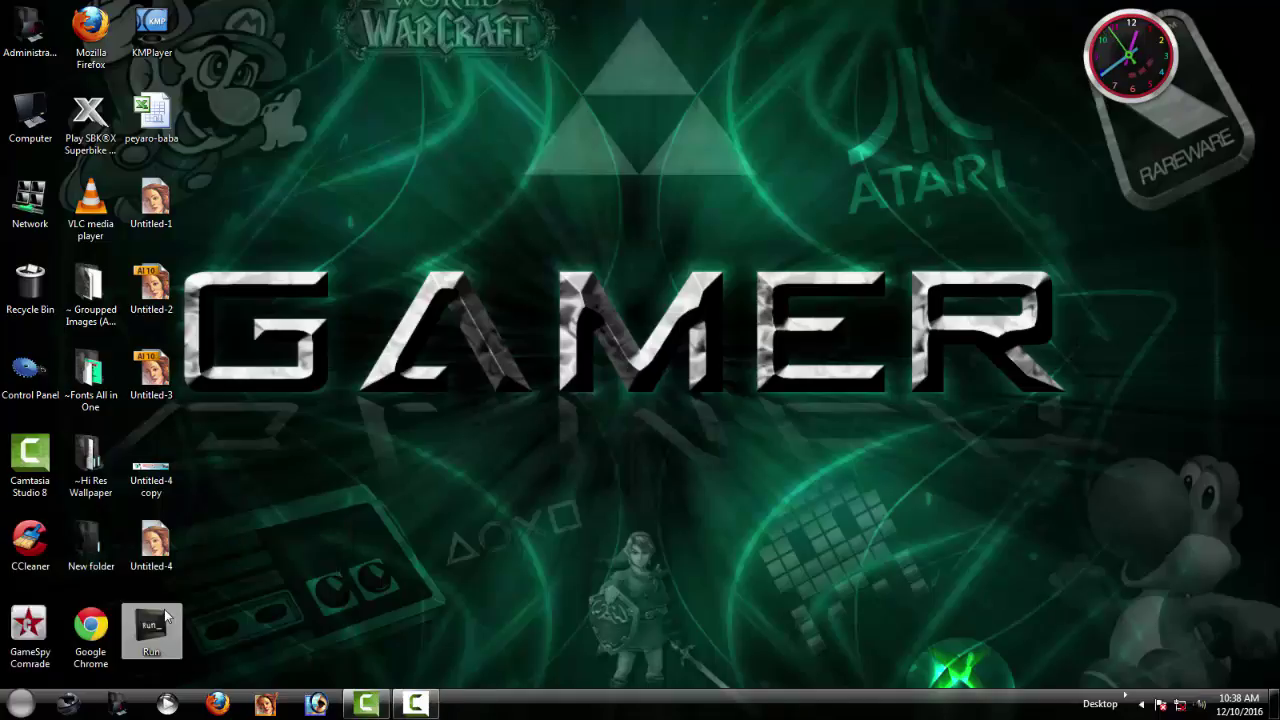
- Permanently delete all items in the user's Temp folder, skipping the access-denied CamRec0 folder
{"action": "key", "text": "ctrl+a"}
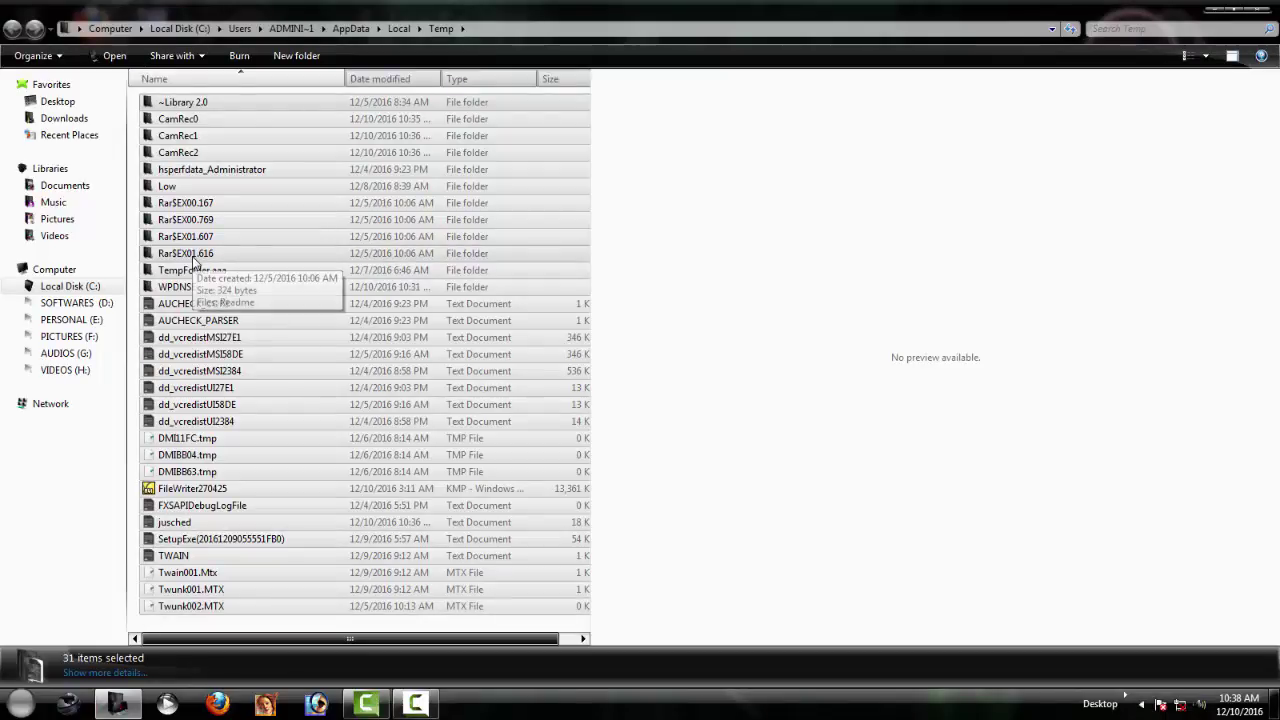
{"action": "key", "text": "shift+Delete"}
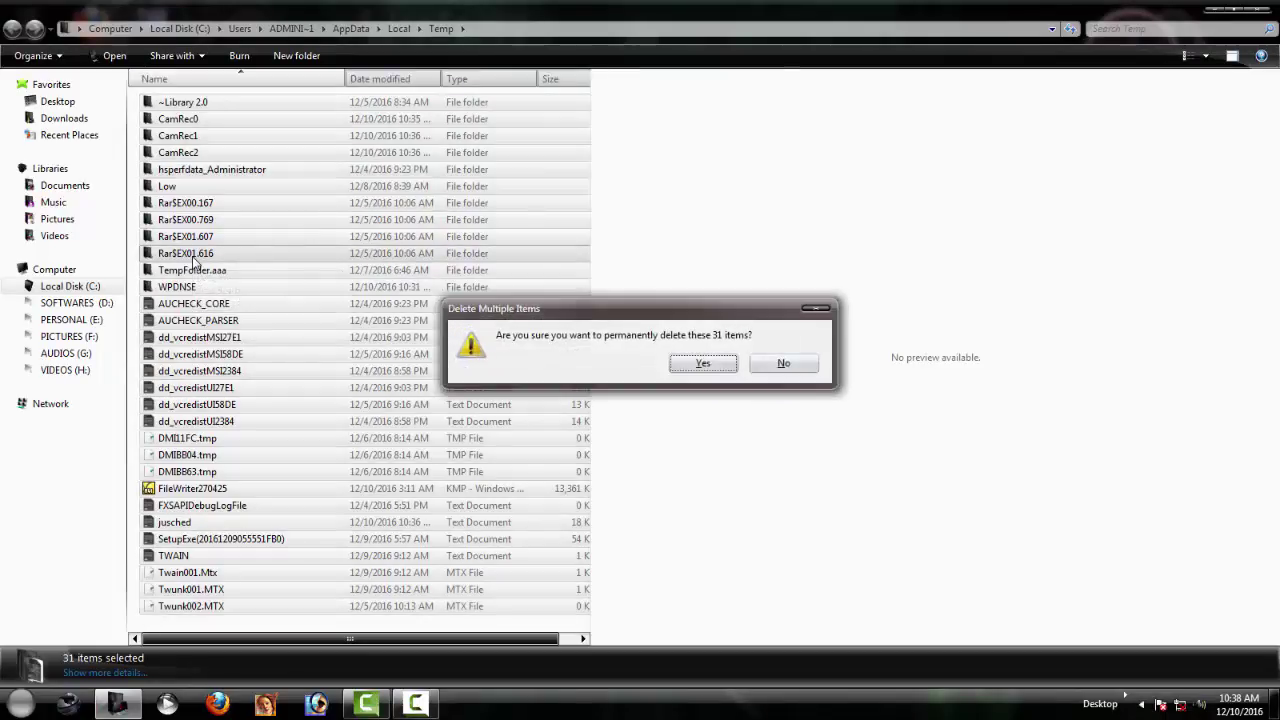
{"action": "key", "text": "Return"}
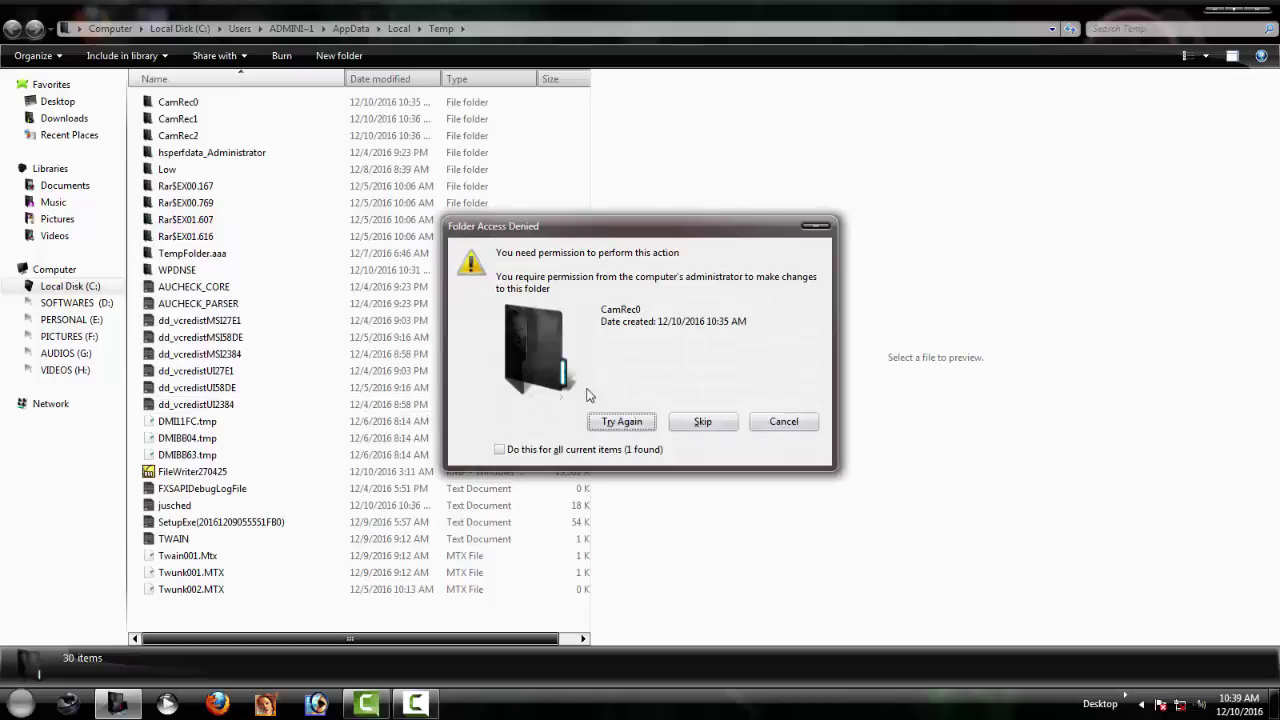
{"action": "left_click", "coordinate": [702, 423]}
- Move all remaining items in the user's Temp folder to the Recycle Bin, skipping the ones that are in use or protected
{"action": "left_click_drag", "start_coordinate": [137, 97], "coordinate": [310, 615]}
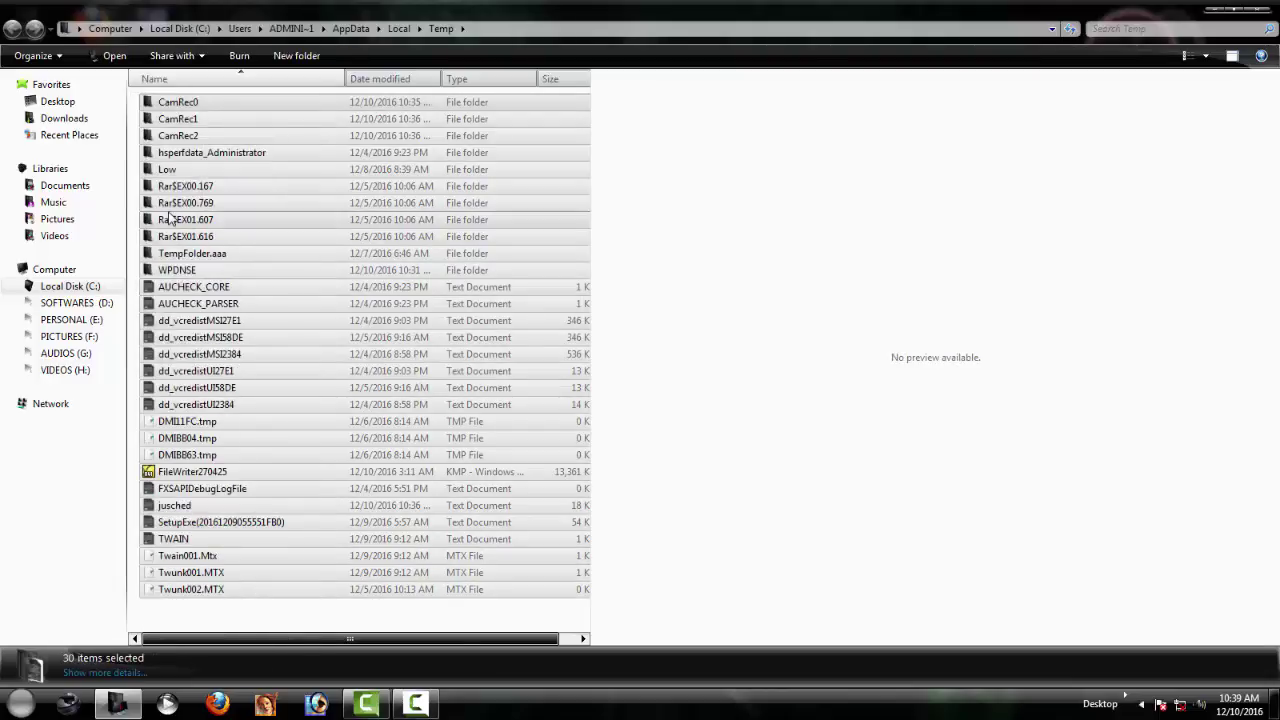
{"action": "right_click", "coordinate": [170, 218]}
{"action": "left_click", "coordinate": [200, 495]}
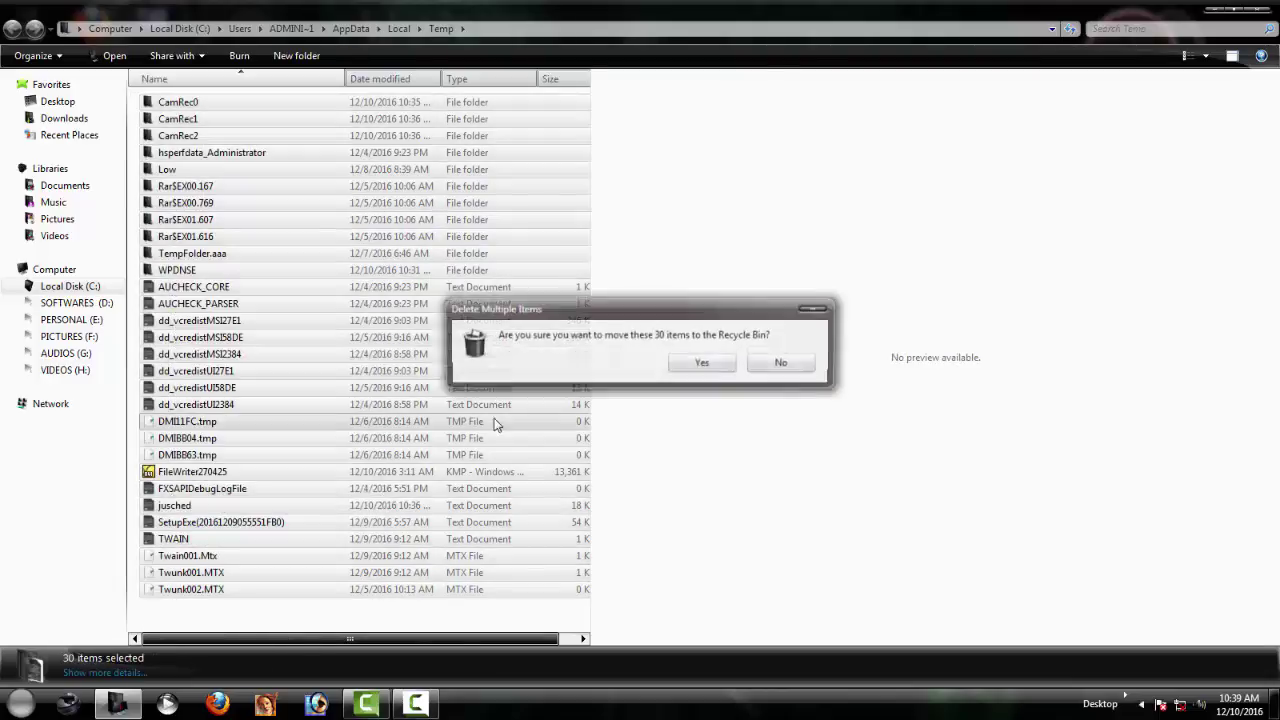
{"action": "left_click", "coordinate": [701, 362]}
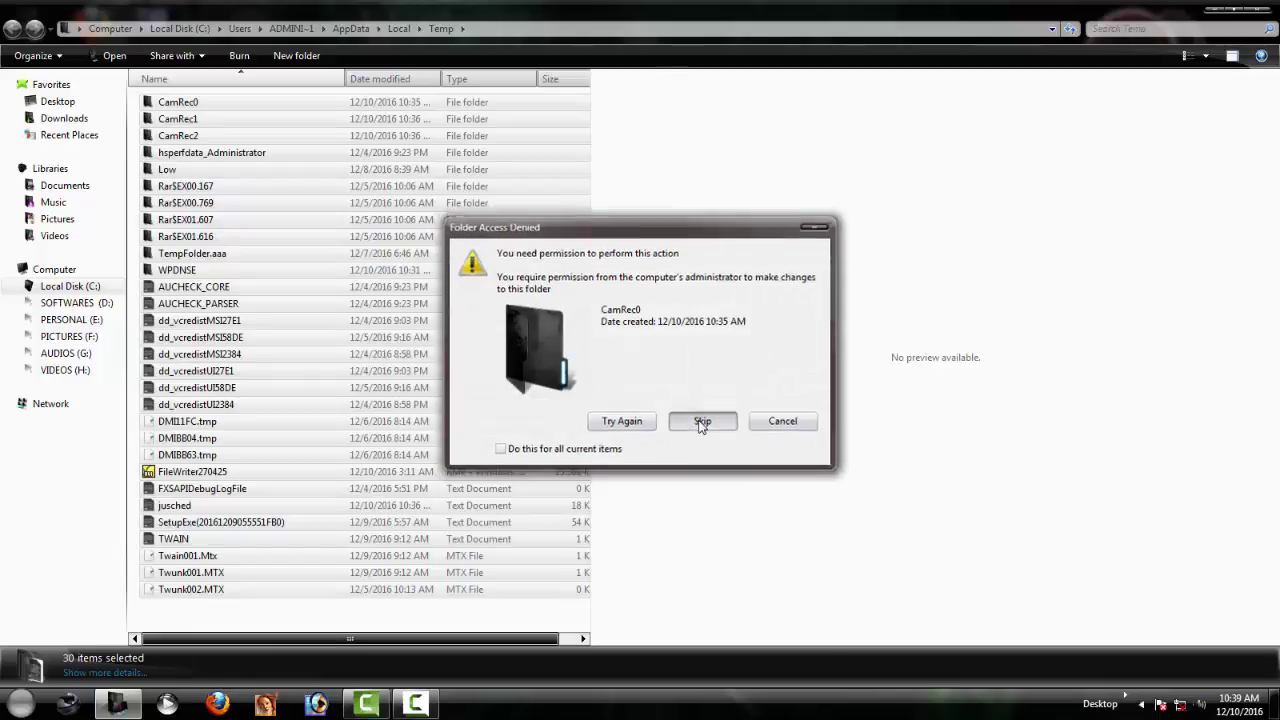
{"action": "left_click", "coordinate": [703, 423]}
{"action": "left_click", "coordinate": [703, 423]}
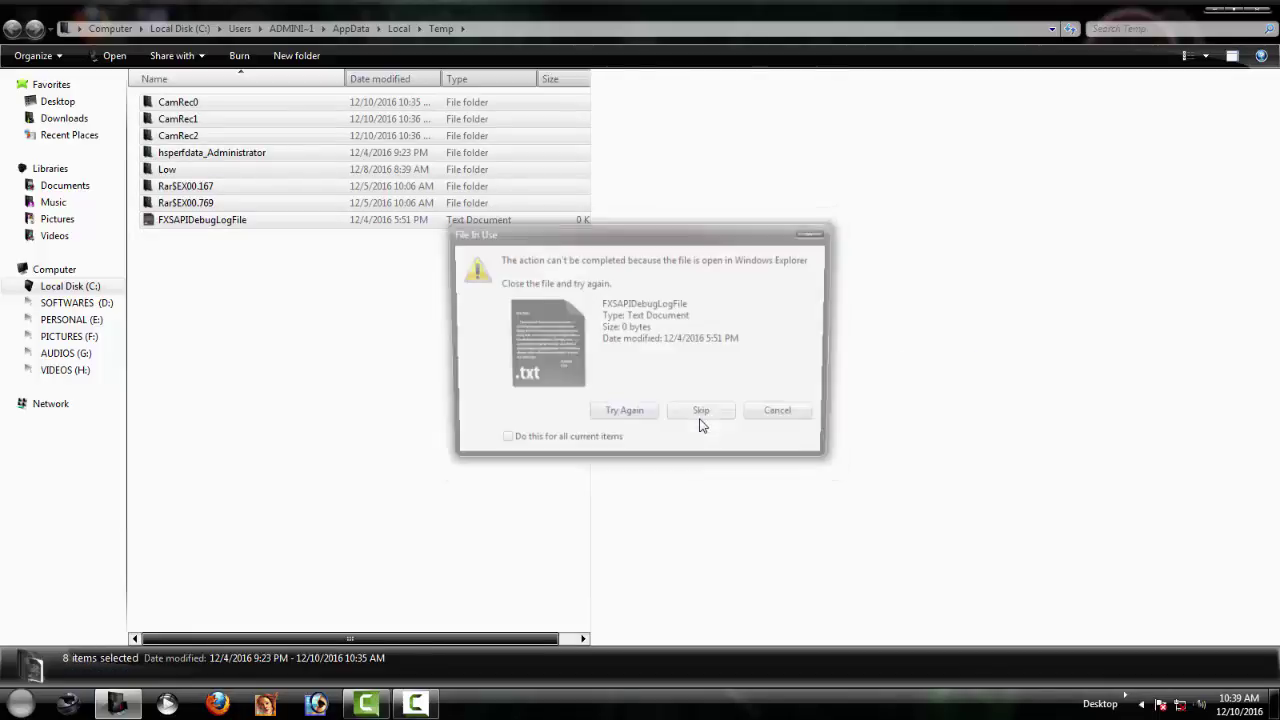
{"action": "left_click", "coordinate": [700, 424]}
{"action": "left_click", "coordinate": [703, 426]}
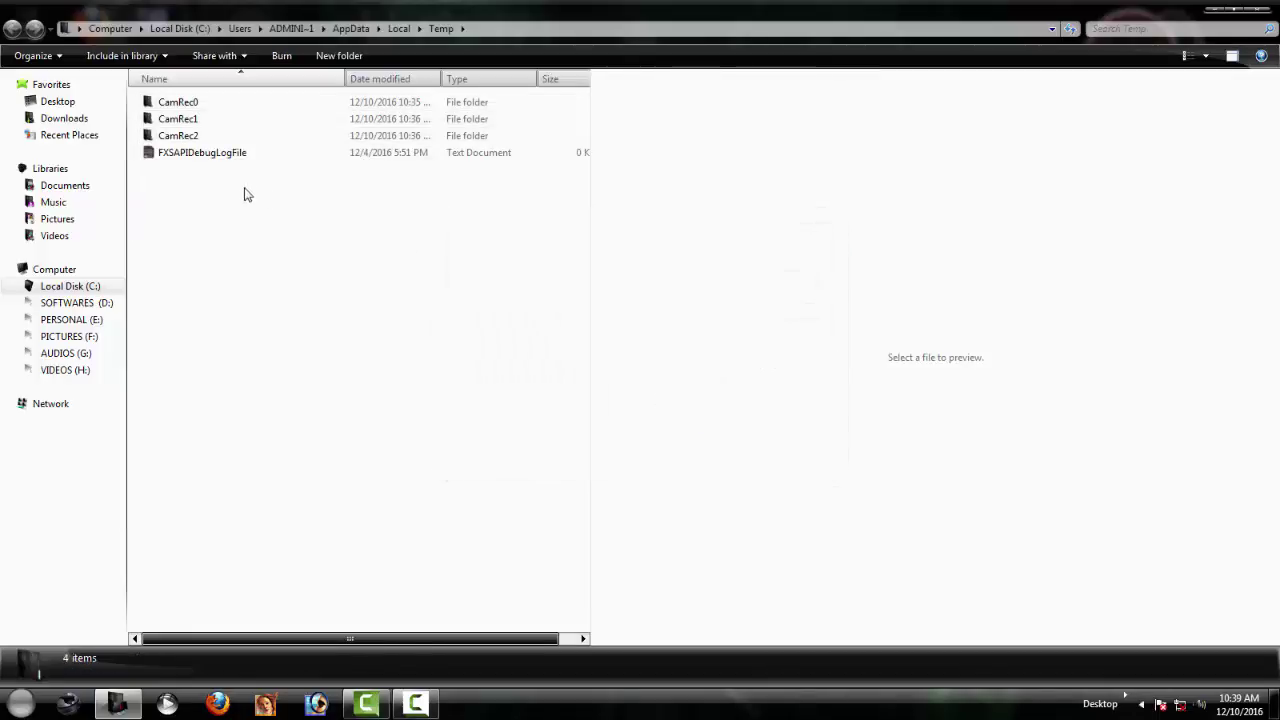
- Try to delete the CamRec0, CamRec1 and CamRec2 folders and FXSAPIDebugLogFile again, skipping locked items
{"action": "left_click", "coordinate": [140, 98]}
{"action": "key", "text": "ctrl+a"}
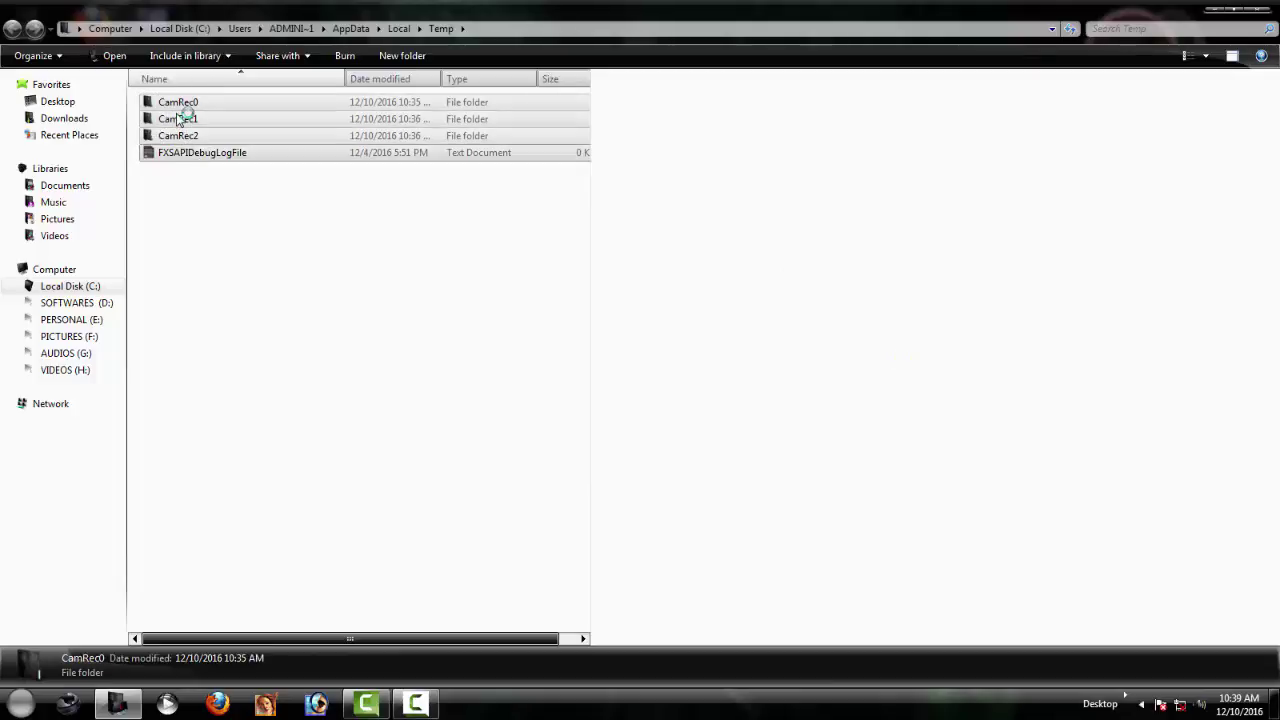
{"action": "right_click", "coordinate": [180, 120]}
{"action": "left_click", "coordinate": [190, 474]}
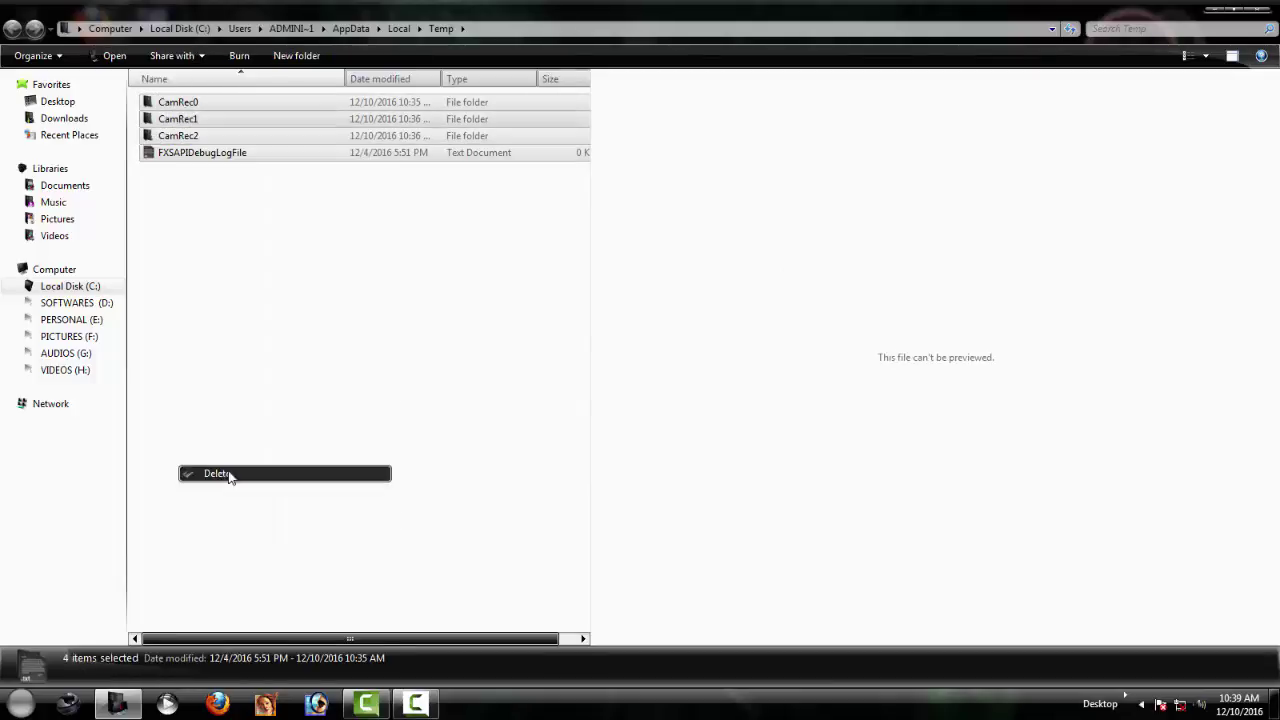
{"action": "left_click", "coordinate": [700, 365]}
{"action": "left_click", "coordinate": [698, 424]}
{"action": "left_click", "coordinate": [699, 424]}
{"action": "left_click", "coordinate": [722, 421]}
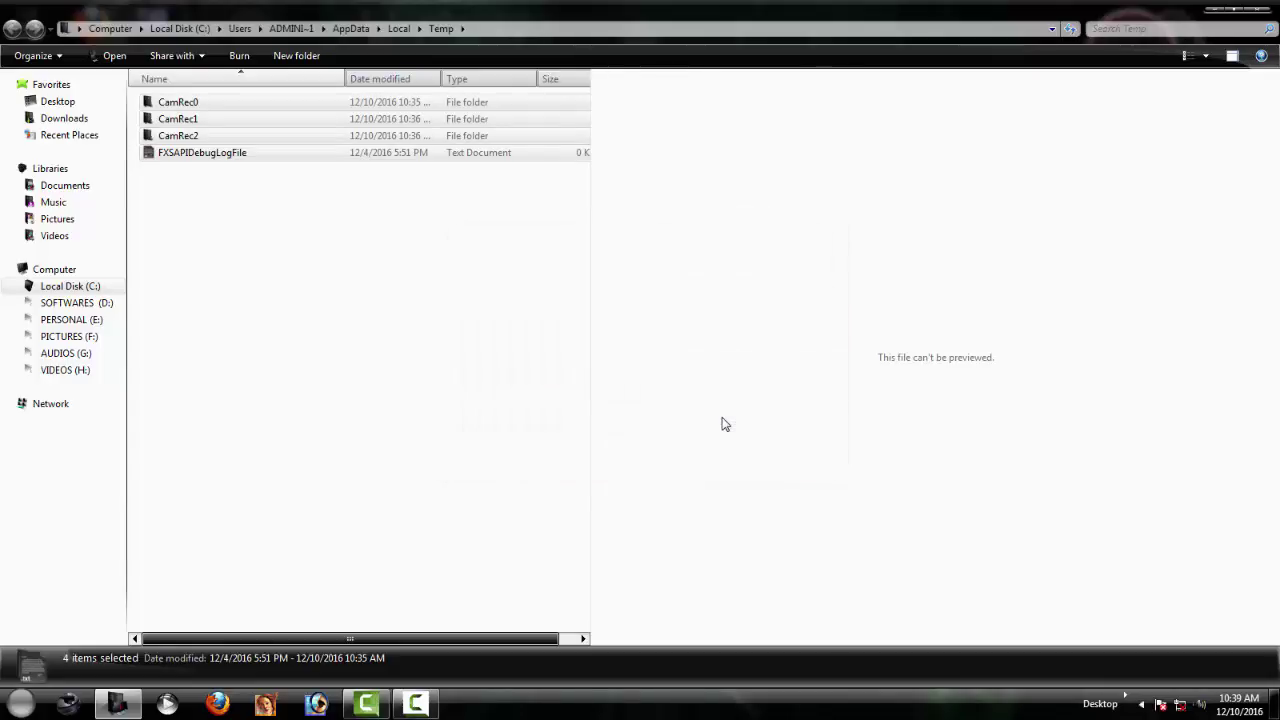
- Dismiss the access errors and close the user's Temp folder window
{"action": "left_click", "coordinate": [765, 362]}
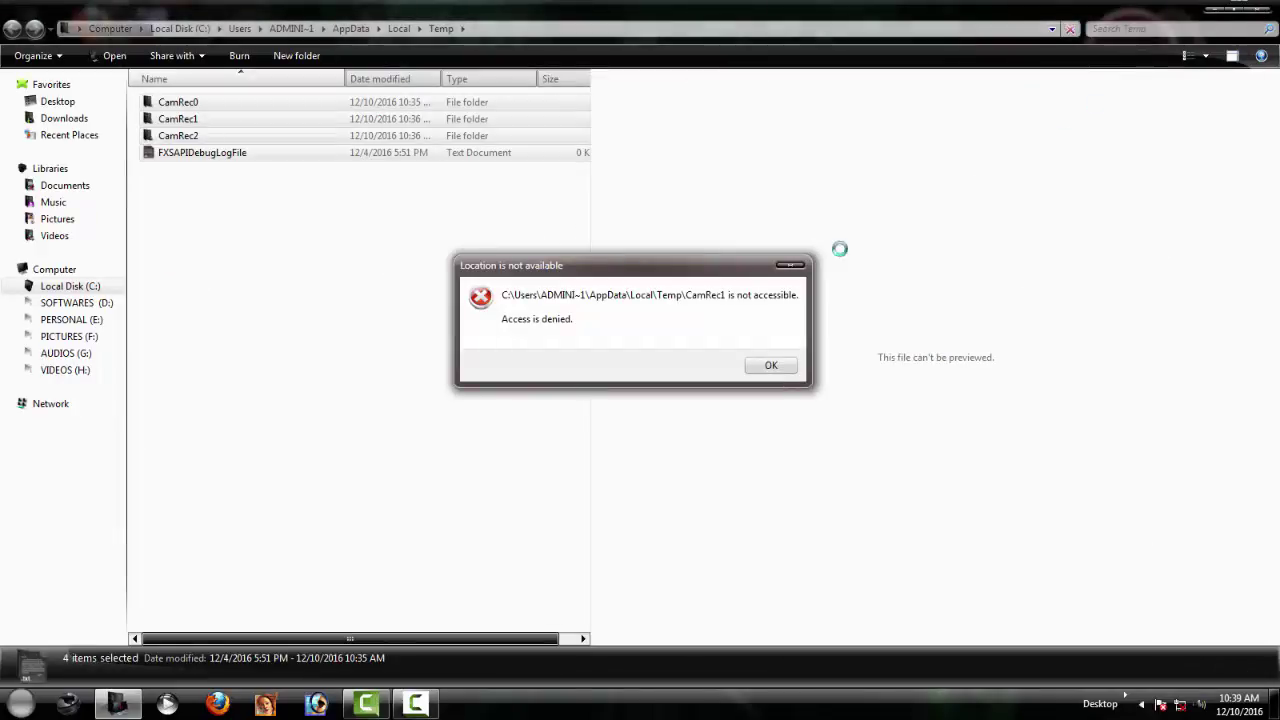
{"action": "key", "text": "Return"}
{"action": "left_click", "coordinate": [1258, 8]}
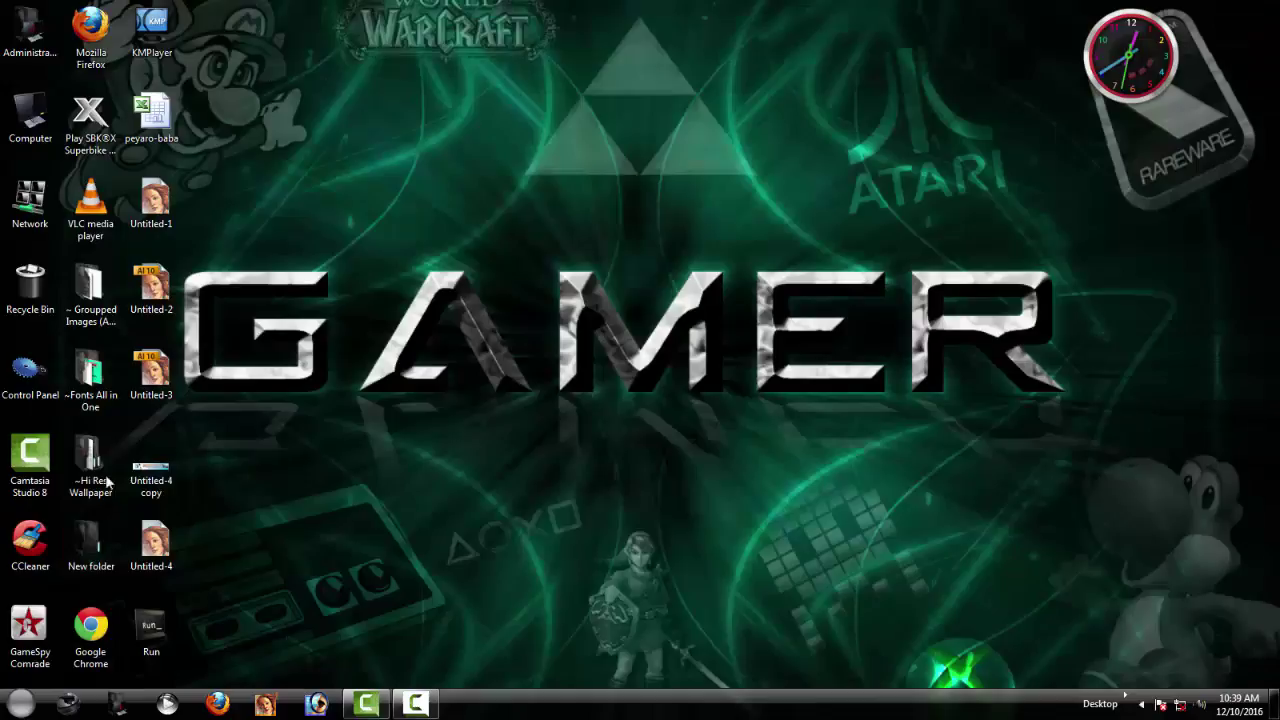
- Launch CCleaner from the desktop and try to analyze the system with the Cleaner, dismissing the messages
{"action": "double_click", "coordinate": [28, 549]}
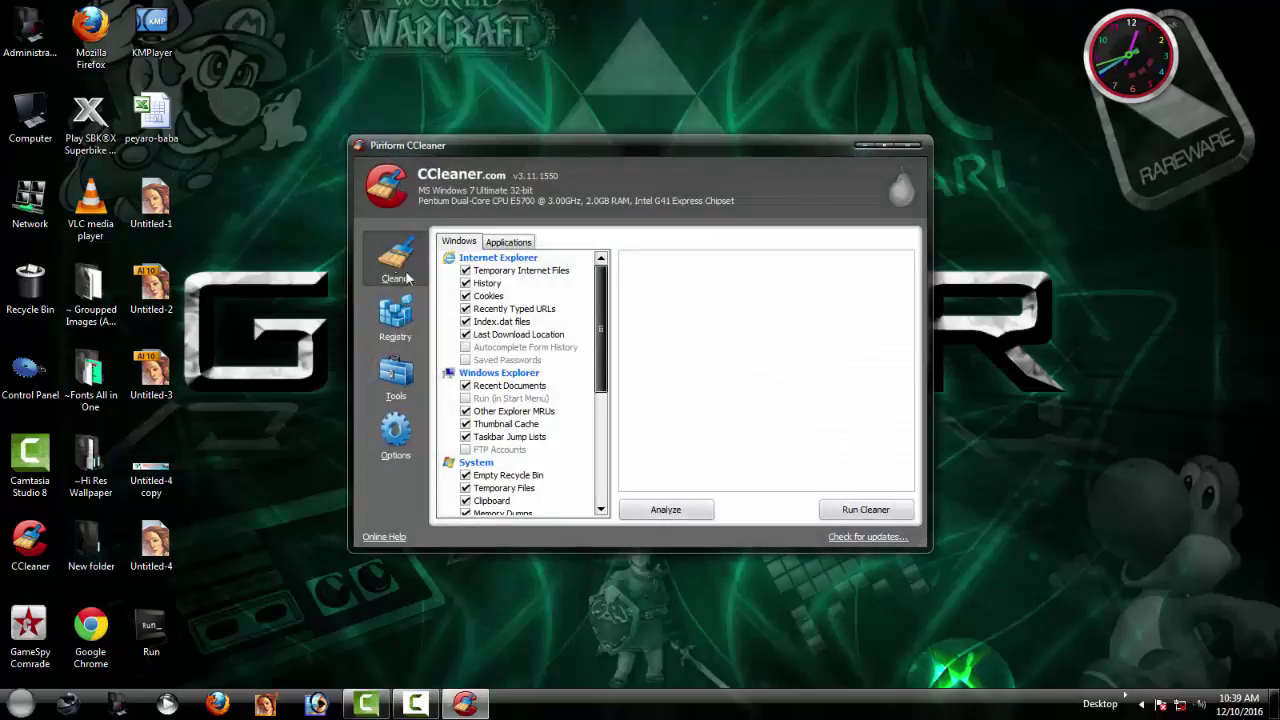
{"action": "left_click", "coordinate": [465, 399]}
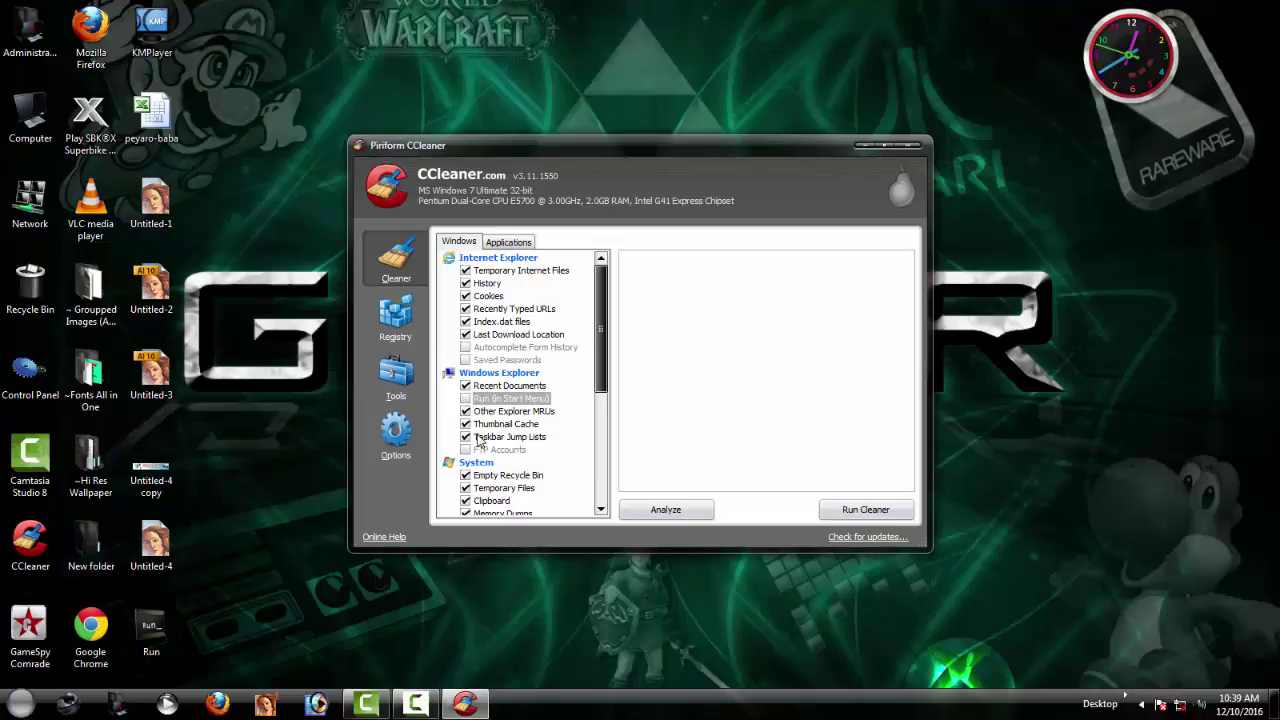
{"action": "left_click", "coordinate": [660, 510]}
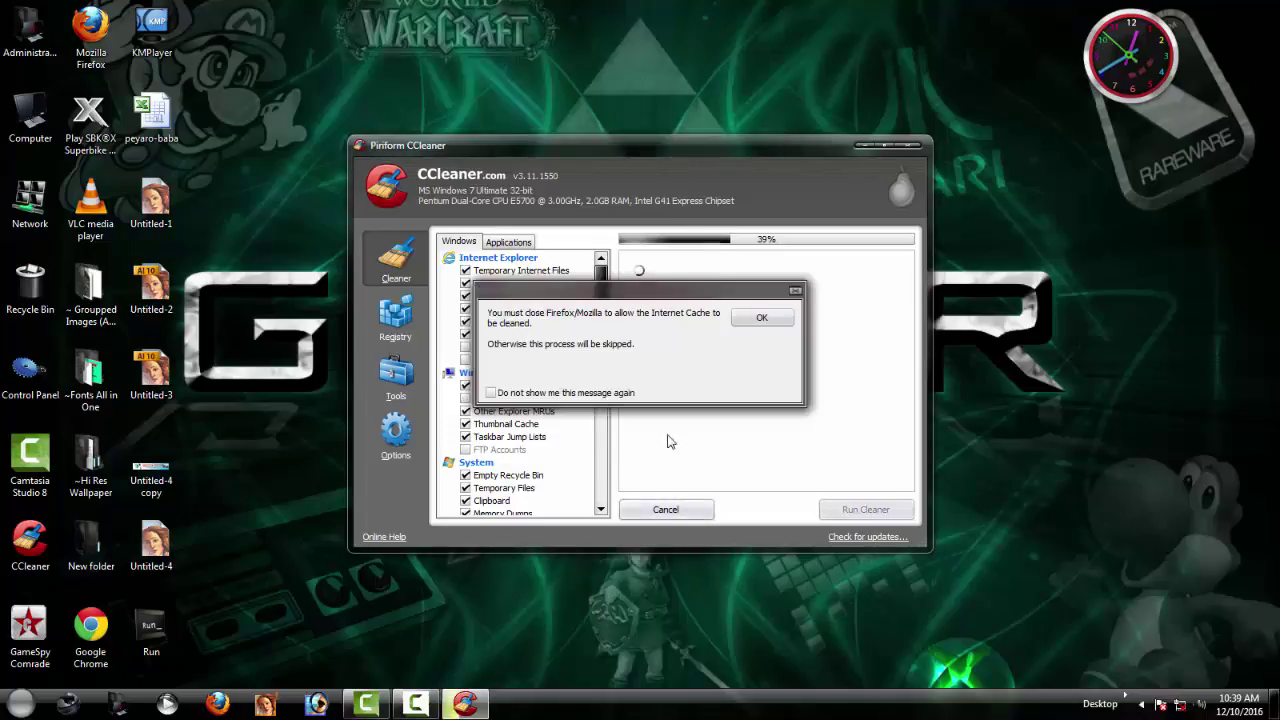
{"action": "left_click", "coordinate": [761, 322]}
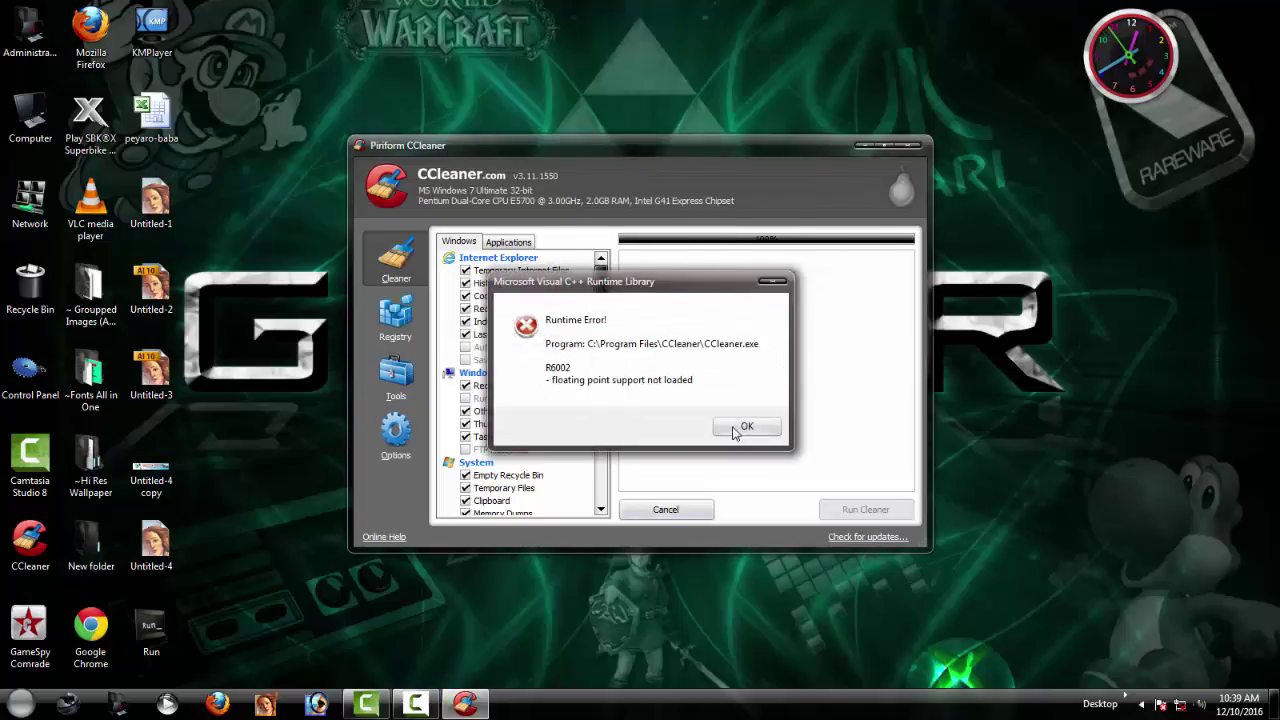
{"action": "left_click", "coordinate": [743, 430]}
- Launch CCleaner again from the desktop and scan the registry for issues
{"action": "double_click", "coordinate": [40, 548]}
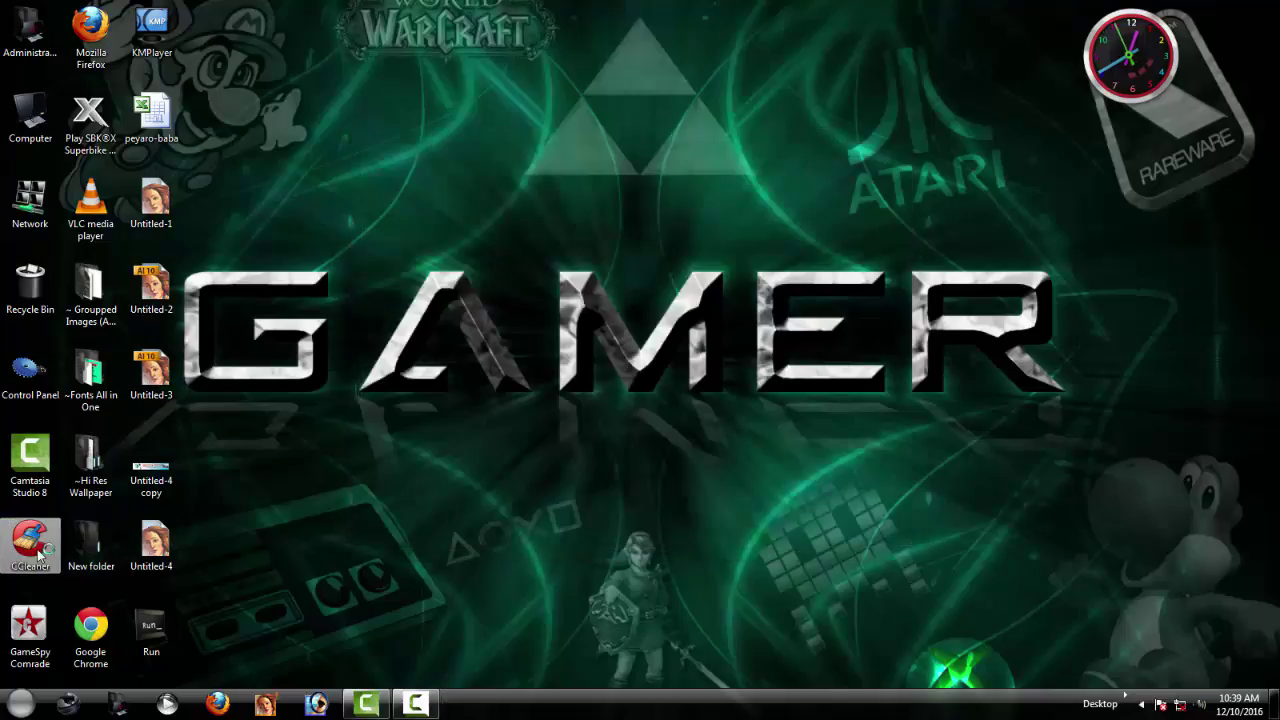
{"action": "left_click", "coordinate": [396, 318]}
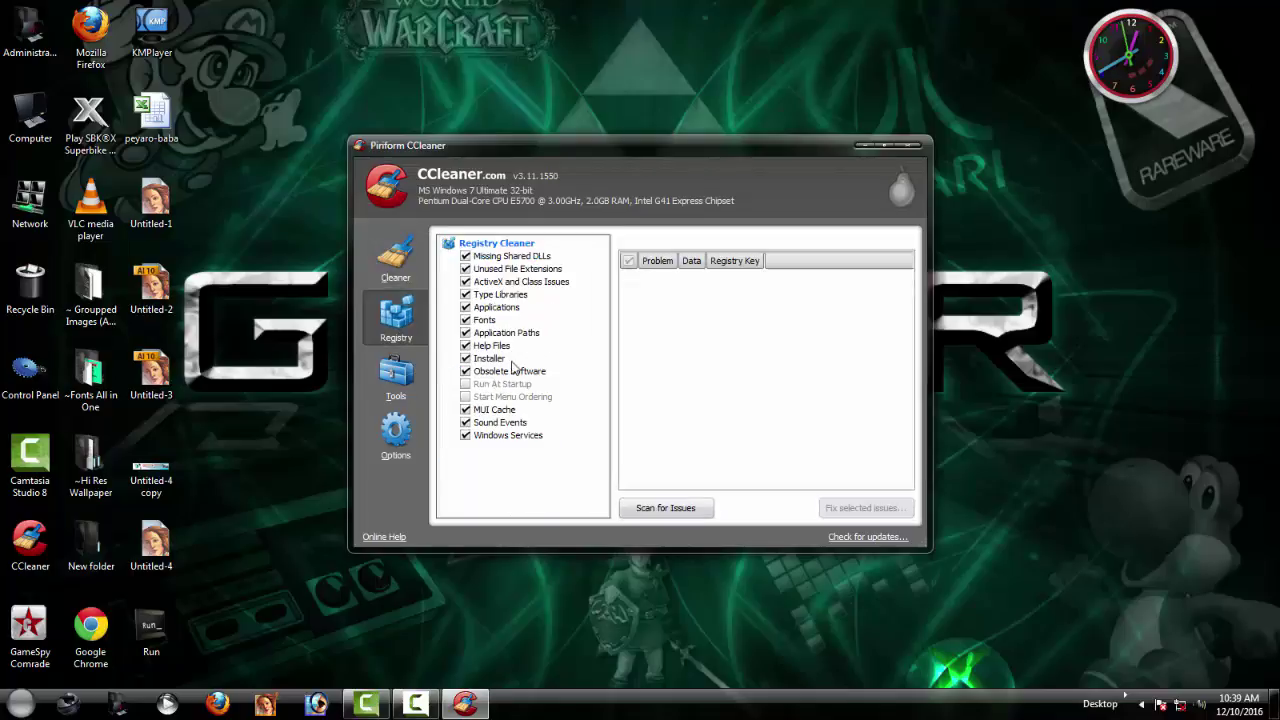
{"action": "left_click", "coordinate": [662, 508]}
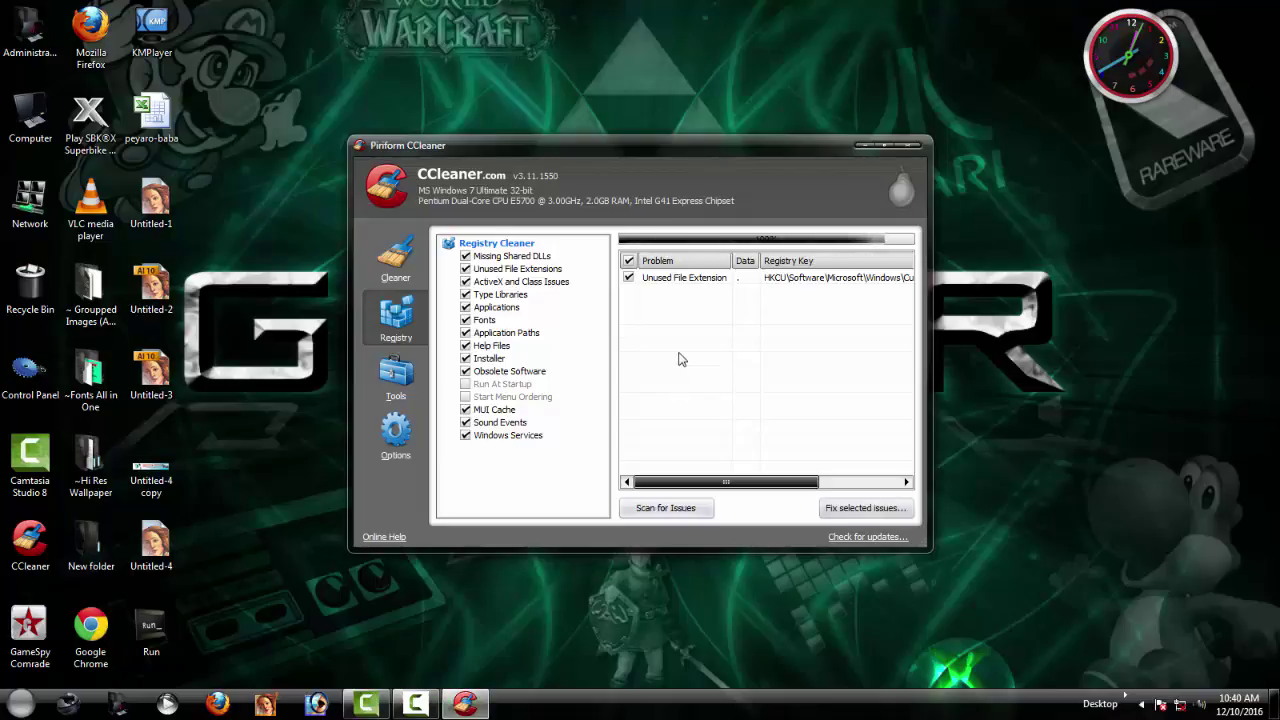
- Fix the selected Unused File Extension registry issue without backing up the registry, and close the fix dialog
{"action": "left_click", "coordinate": [848, 511]}
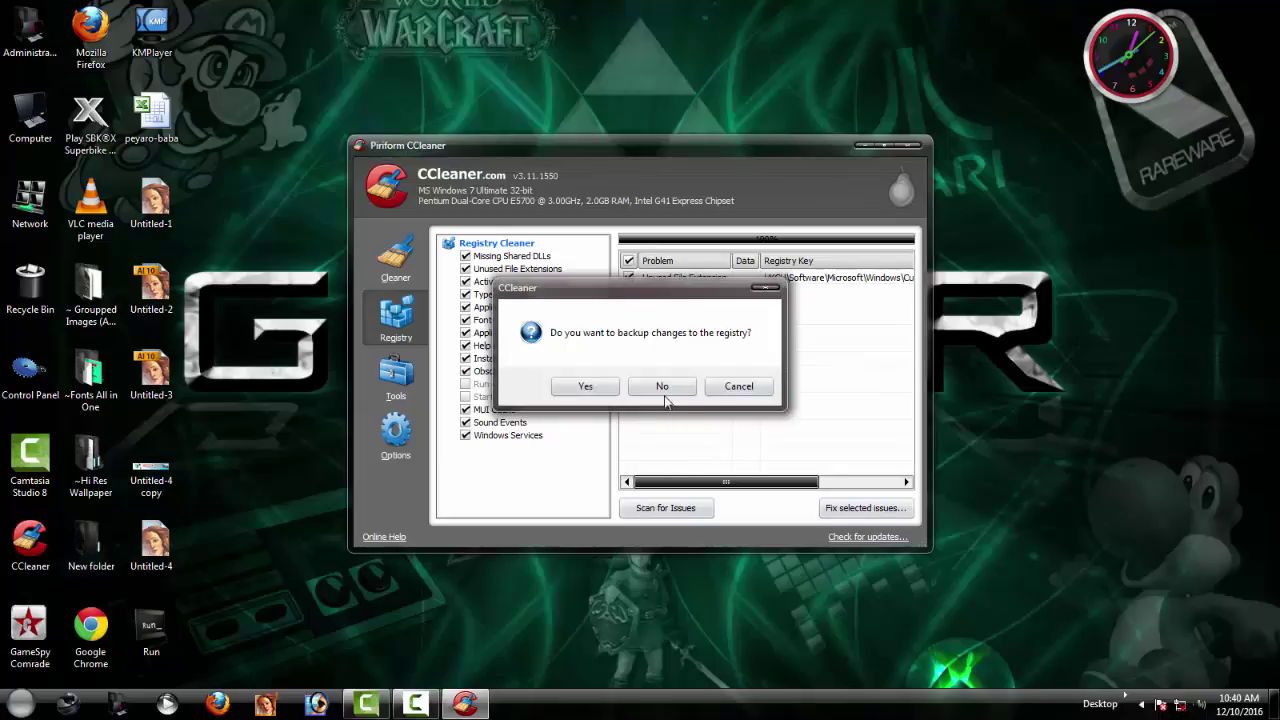
{"action": "left_click", "coordinate": [662, 390]}
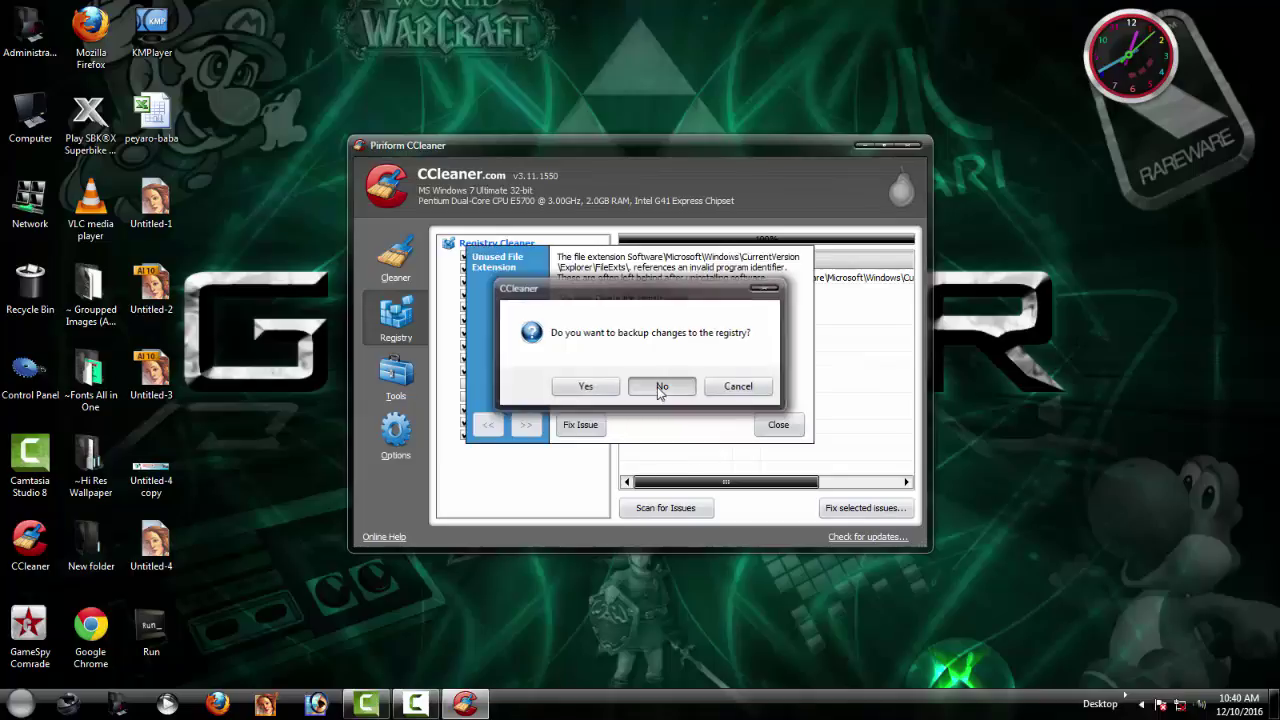
{"action": "left_click", "coordinate": [581, 428]}
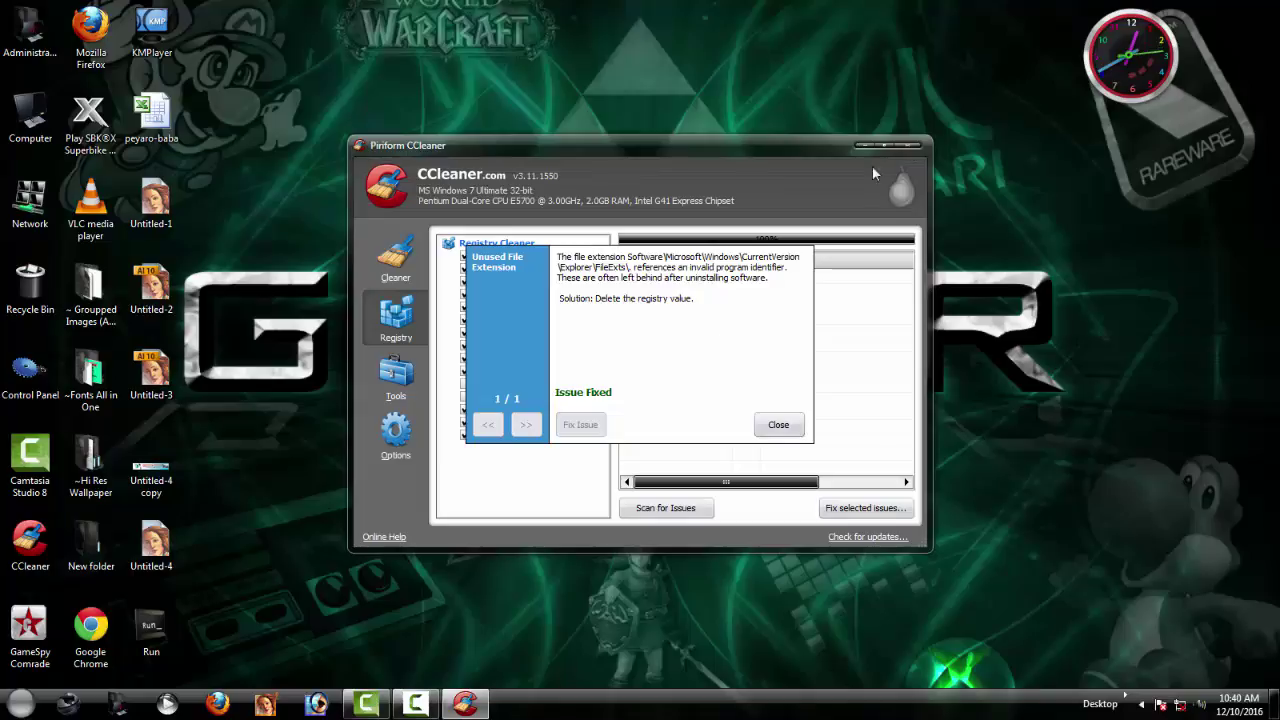
{"action": "left_click", "coordinate": [770, 424]}
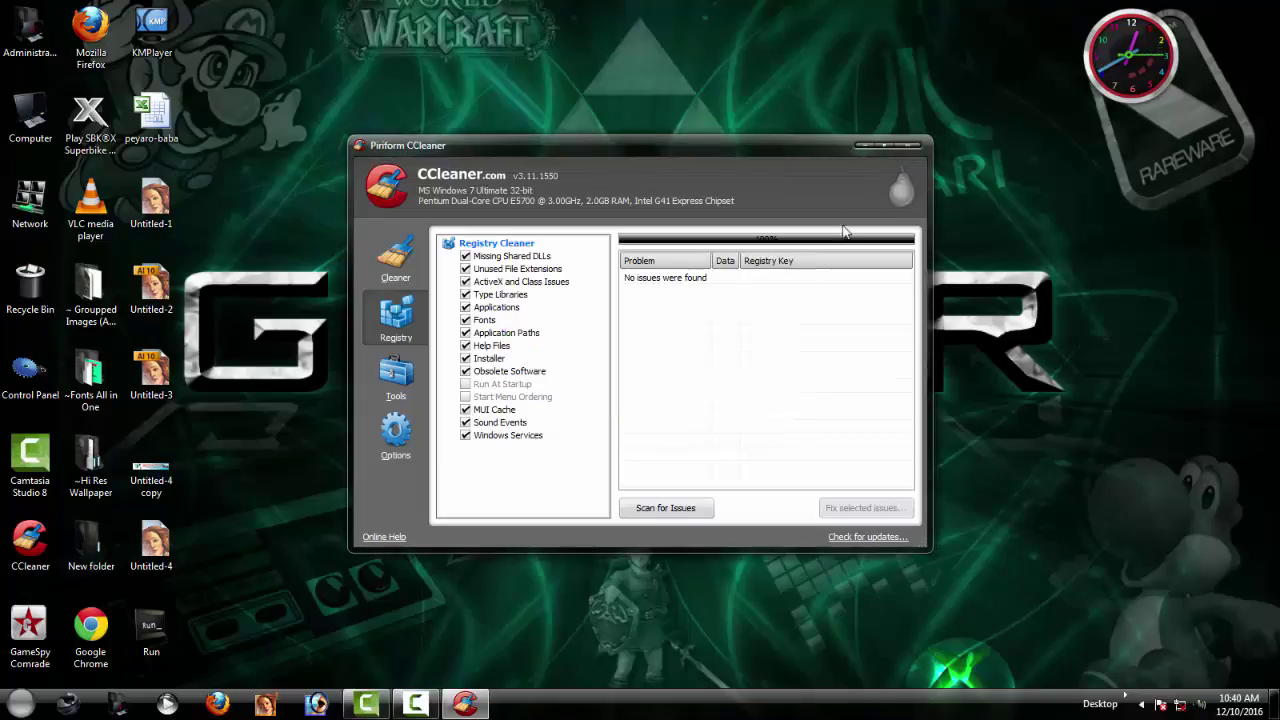
- Close CCleaner and refresh the desktop several times
{"action": "left_click", "coordinate": [914, 145]}
{"action": "right_click", "coordinate": [598, 82]}
{"action": "left_click", "coordinate": [620, 125]}
{"action": "right_click", "coordinate": [544, 43]}
{"action": "left_click", "coordinate": [590, 87]}
{"action": "right_click", "coordinate": [457, 54]}
{"action": "left_click", "coordinate": [500, 98]}
{"action": "right_click", "coordinate": [455, 35]}
{"action": "left_click", "coordinate": [489, 87]}
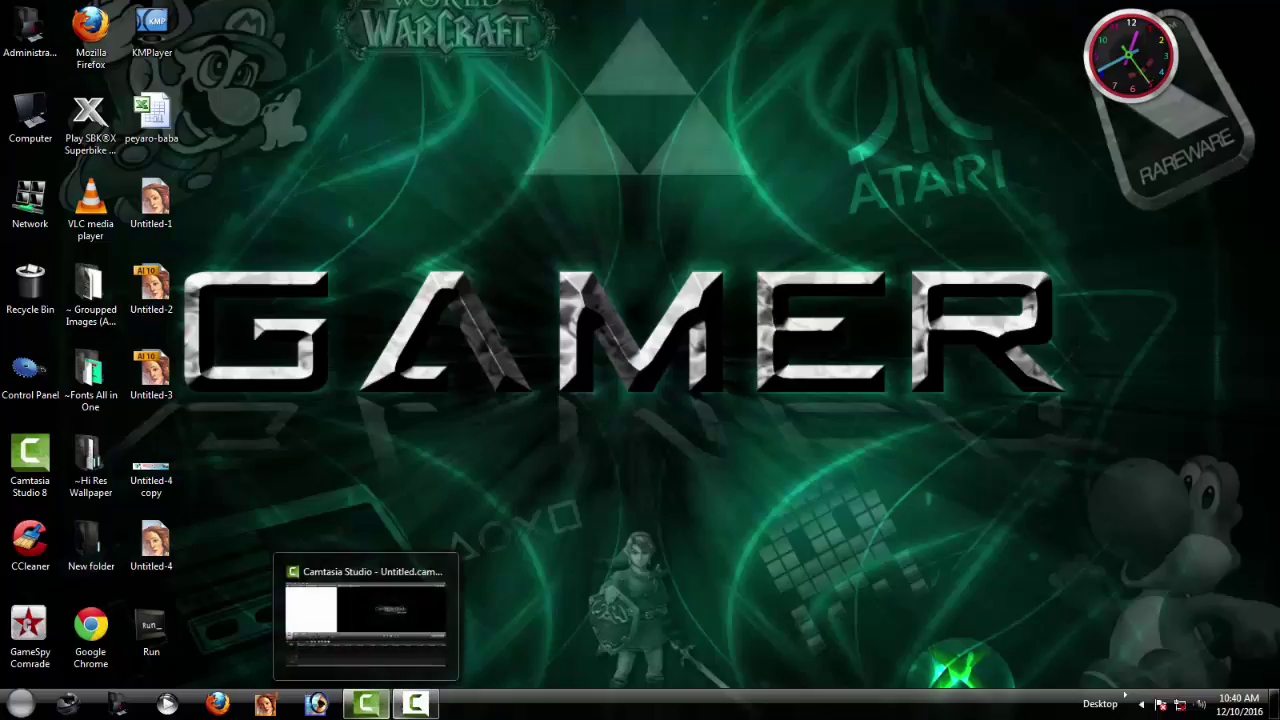
{"action": "mouse_move", "coordinate": [430, 700]}
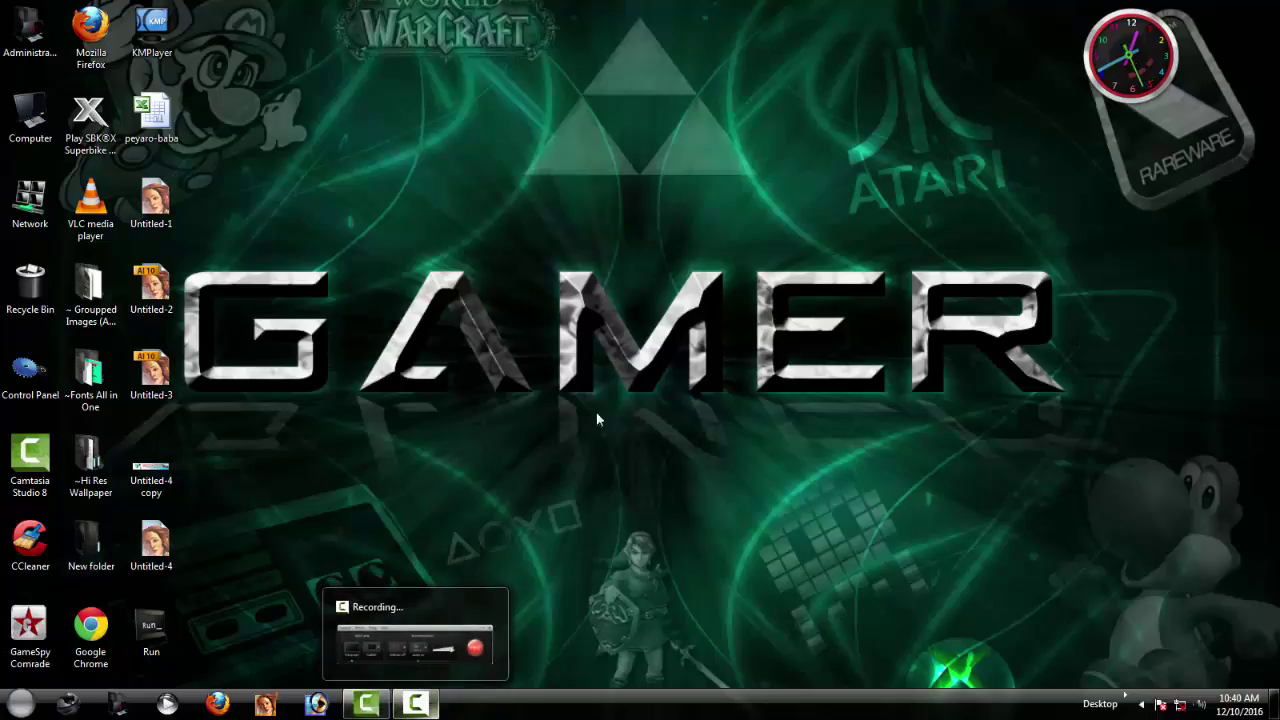